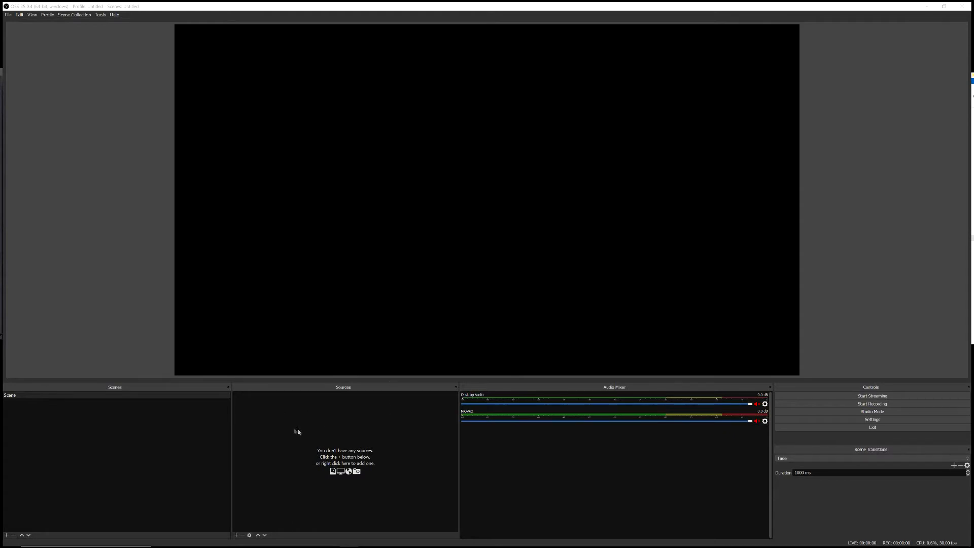
Step: Add a new Video Capture Device source named Gopro1 to the first scene
right_click(335, 424)
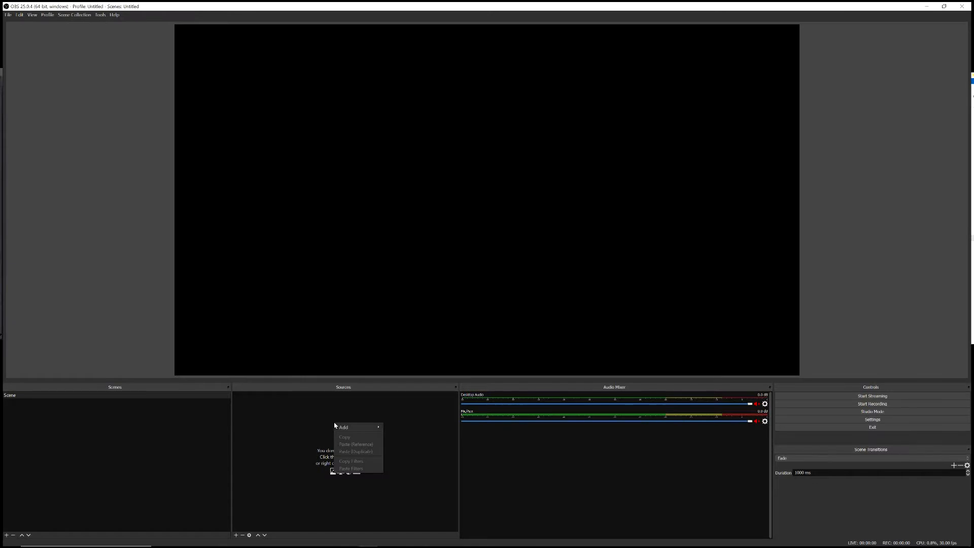
mouse_move(353, 429)
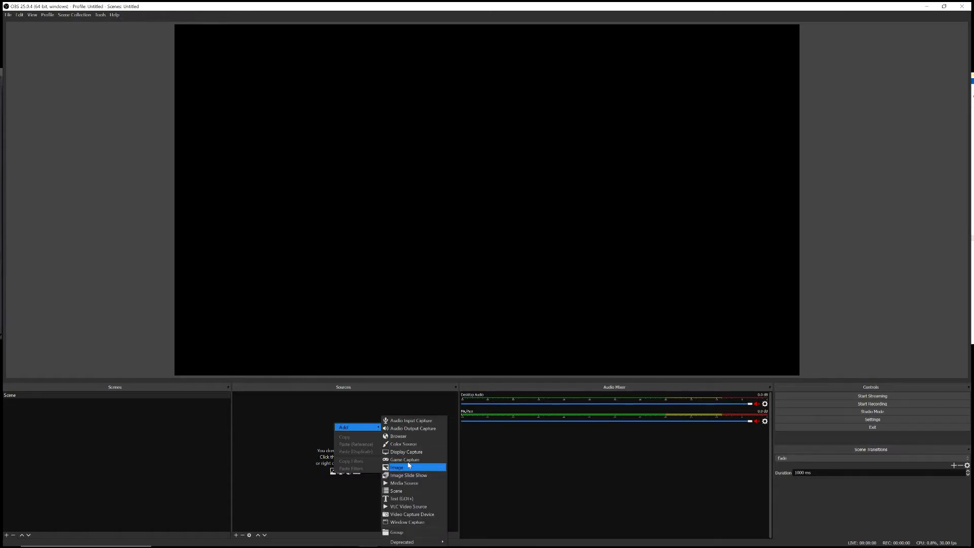
left_click(429, 517)
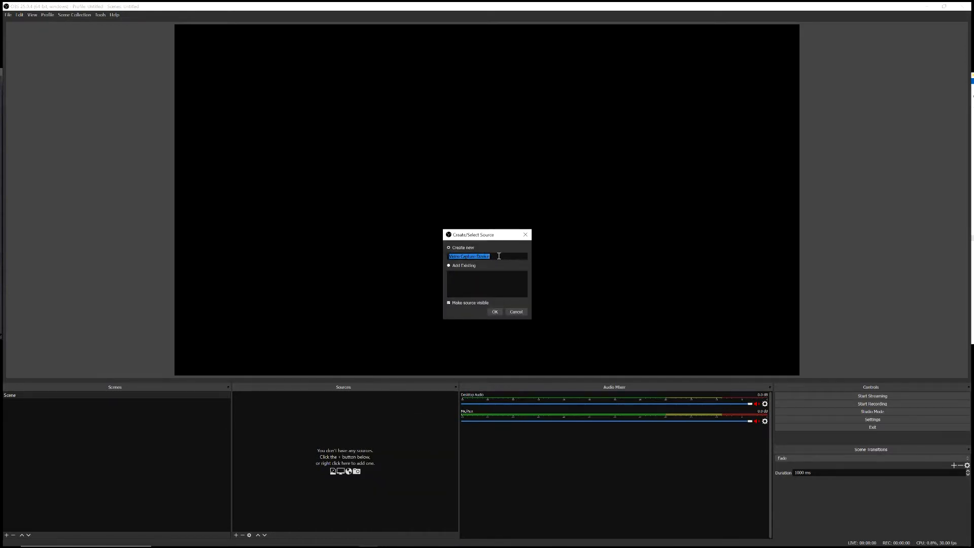
type("Gup")
left_click(494, 312)
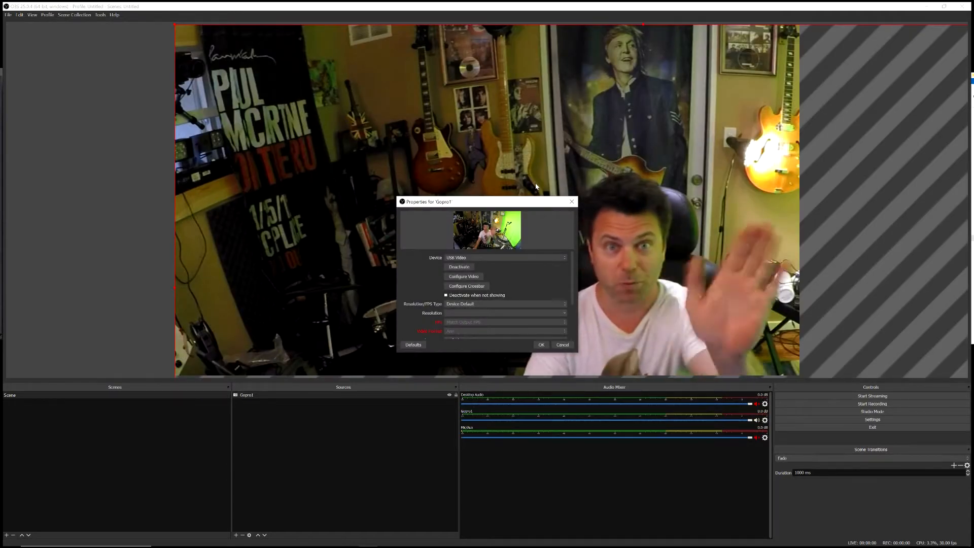
Step: Set the Gopro1 source's resolution type to Custom with a resolution of 1280x720 and accept its properties
left_click_drag(528, 198, 495, 129)
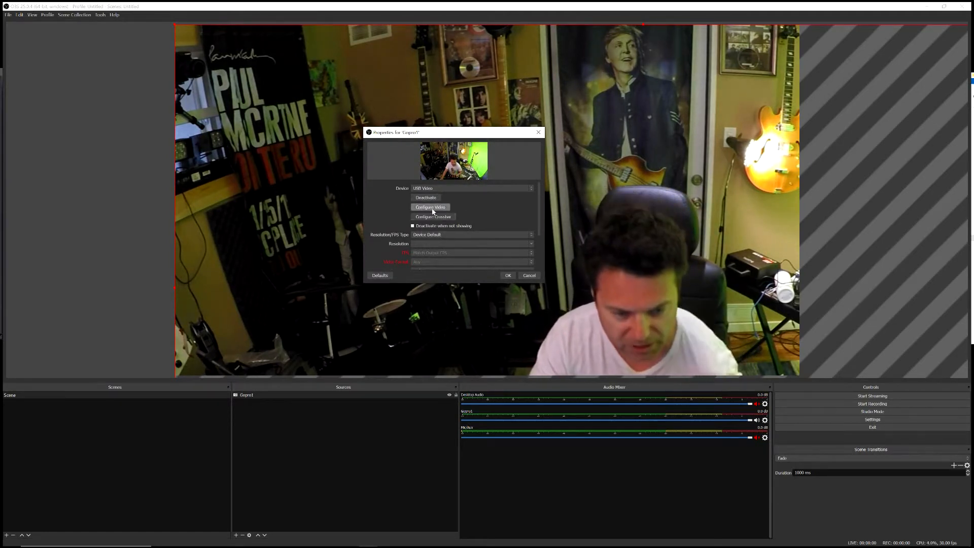
left_click(442, 235)
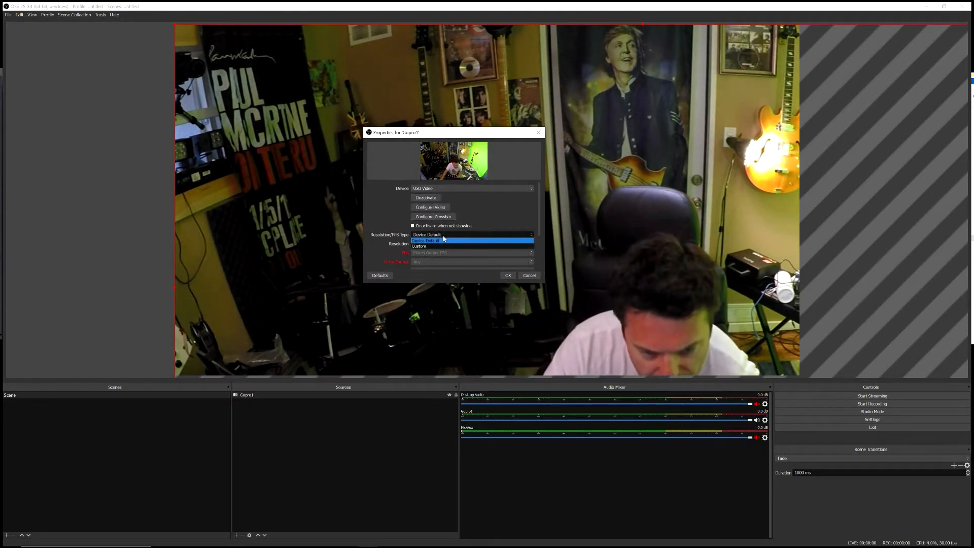
left_click(439, 244)
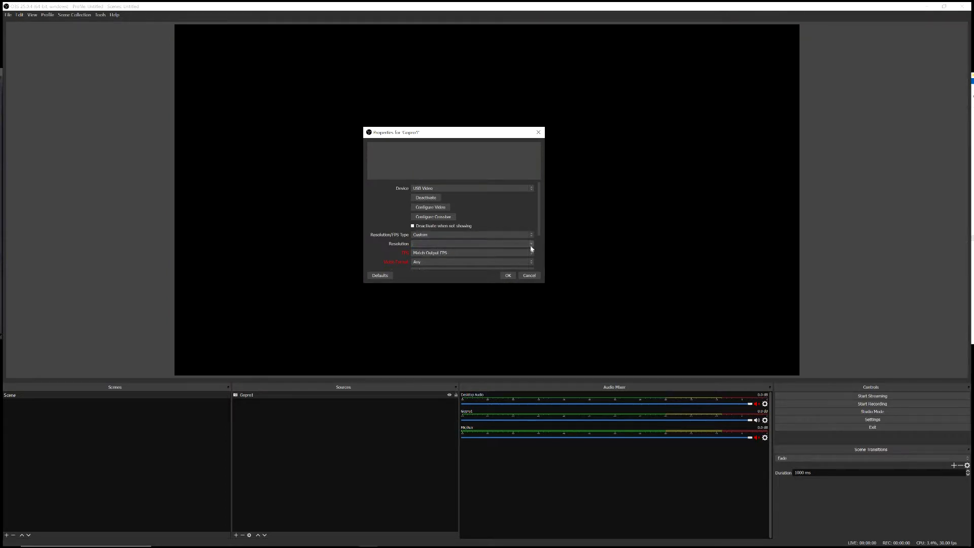
left_click(531, 244)
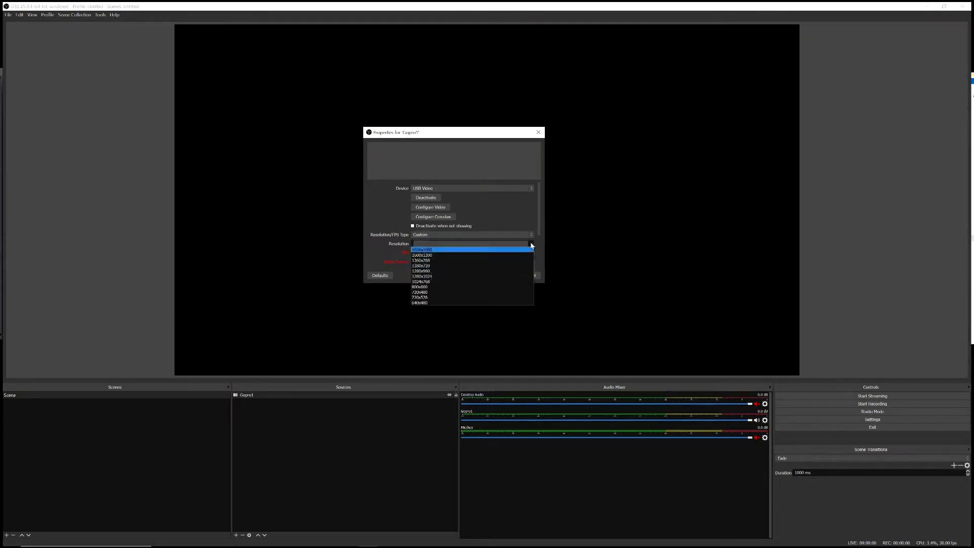
left_click(428, 251)
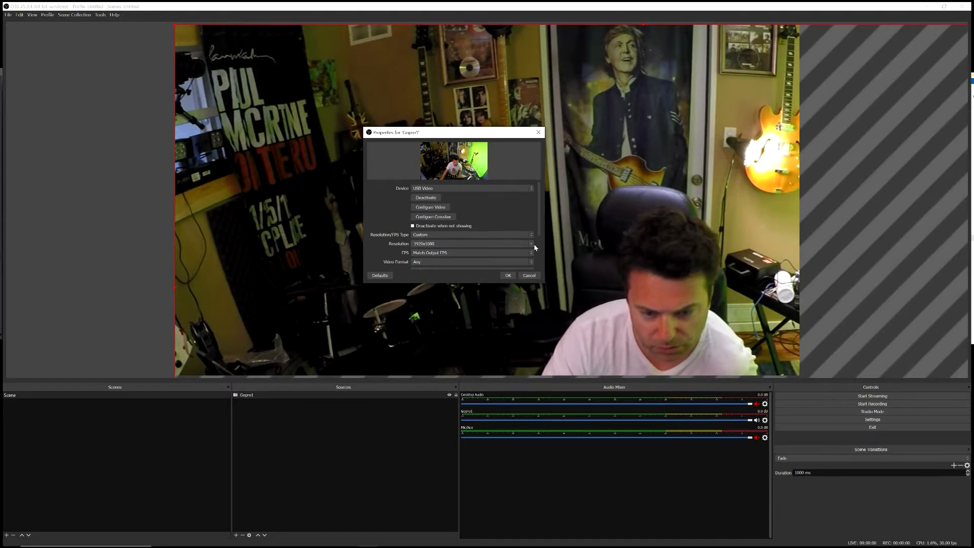
left_click(535, 246)
left_click(441, 267)
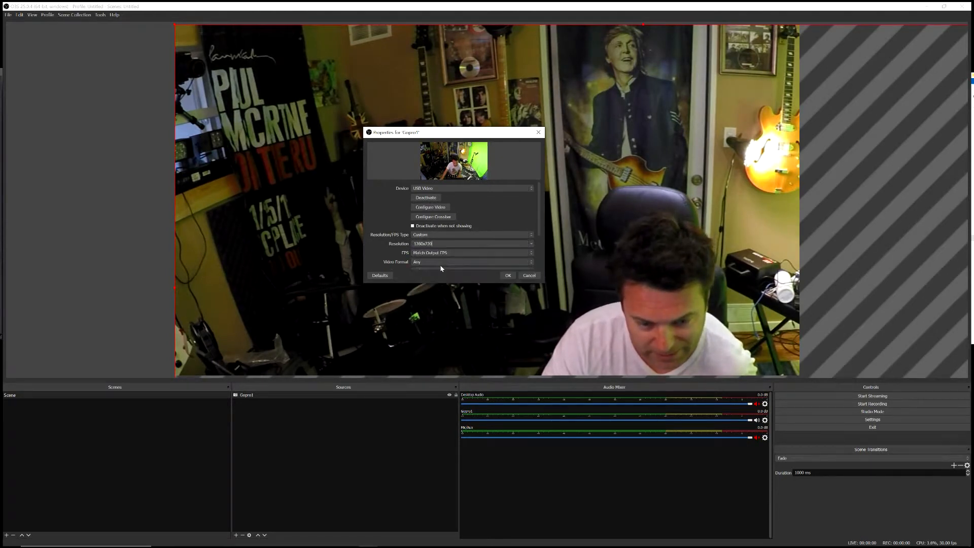
left_click(508, 275)
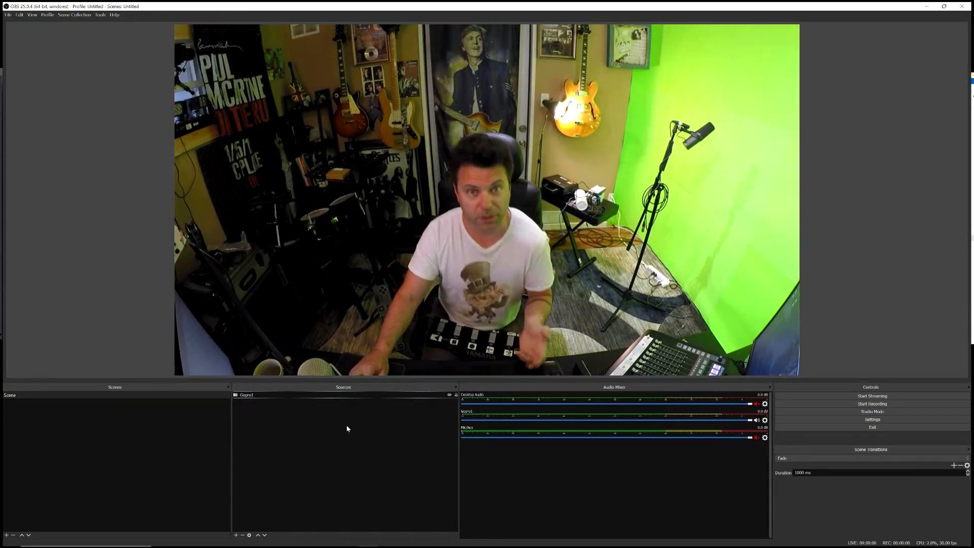
Step: Add a new Audio Input Capture source named UR44 to the first scene, keeping the Default device
right_click(286, 409)
mouse_move(305, 411)
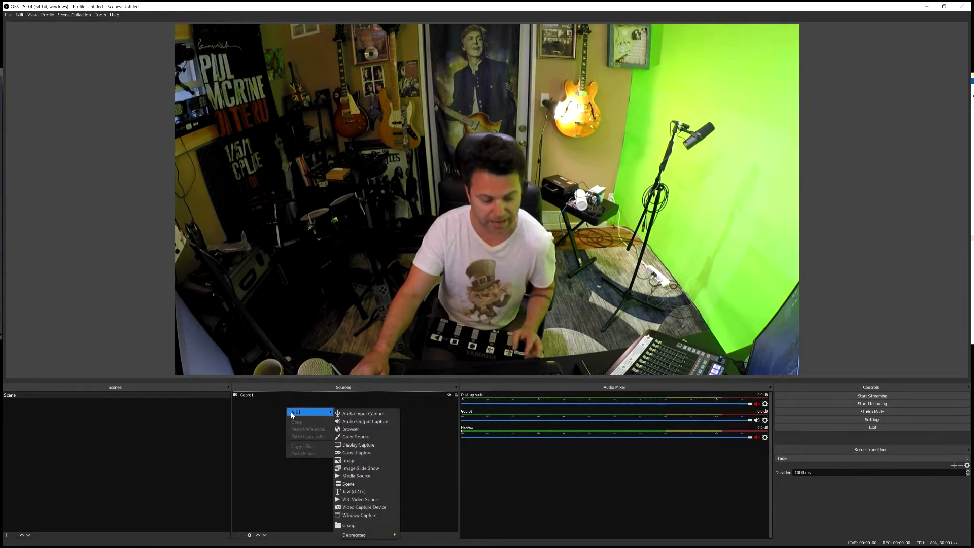
left_click(375, 413)
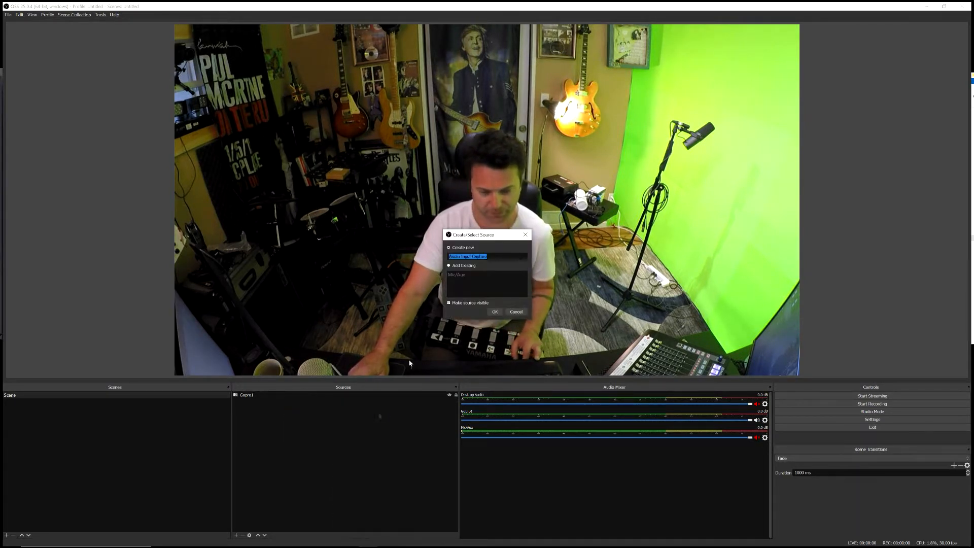
type("UR44")
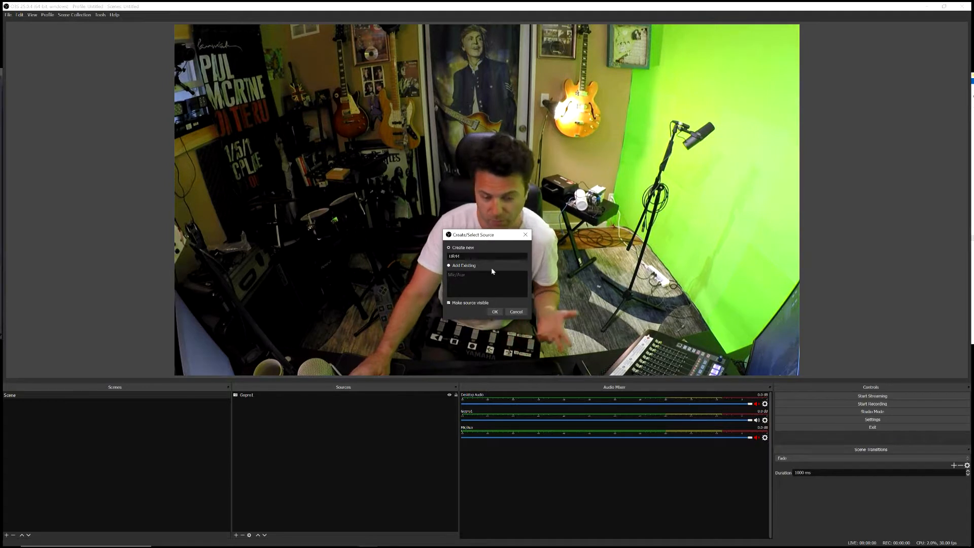
left_click(493, 312)
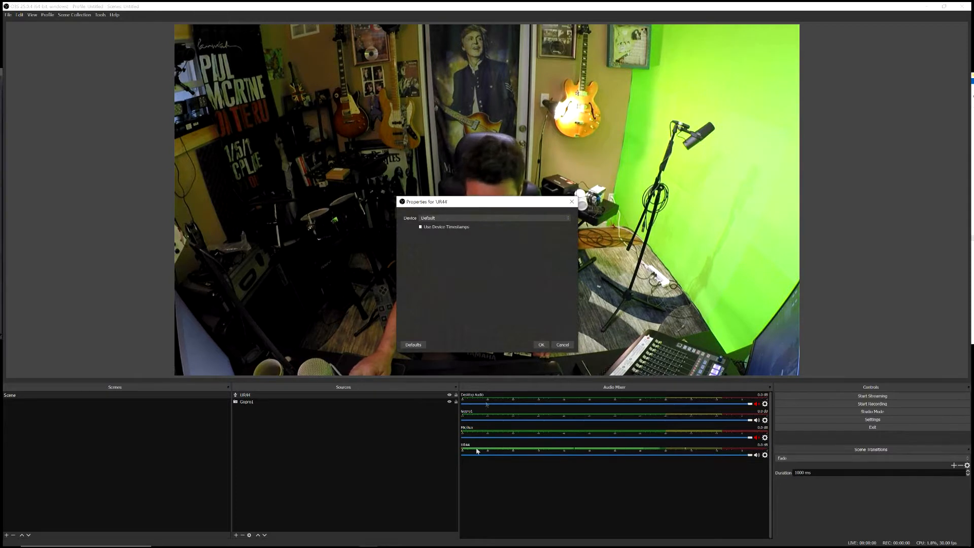
left_click(541, 344)
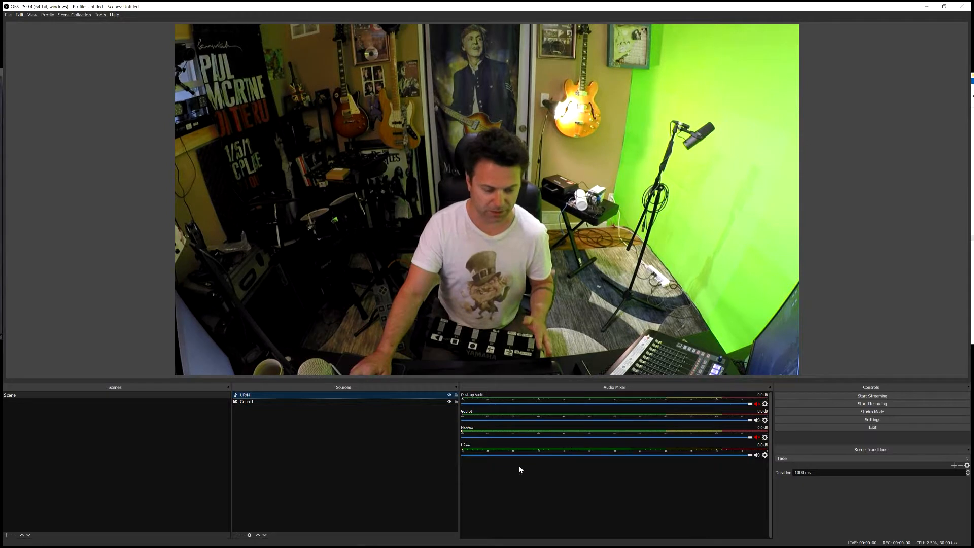
Step: Add a second scene with the suggested name
right_click(69, 408)
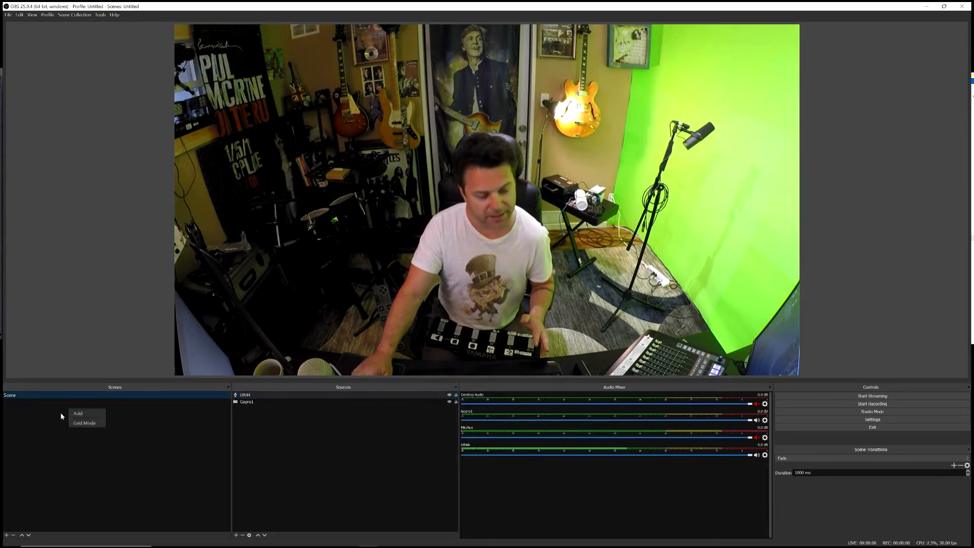
left_click(74, 413)
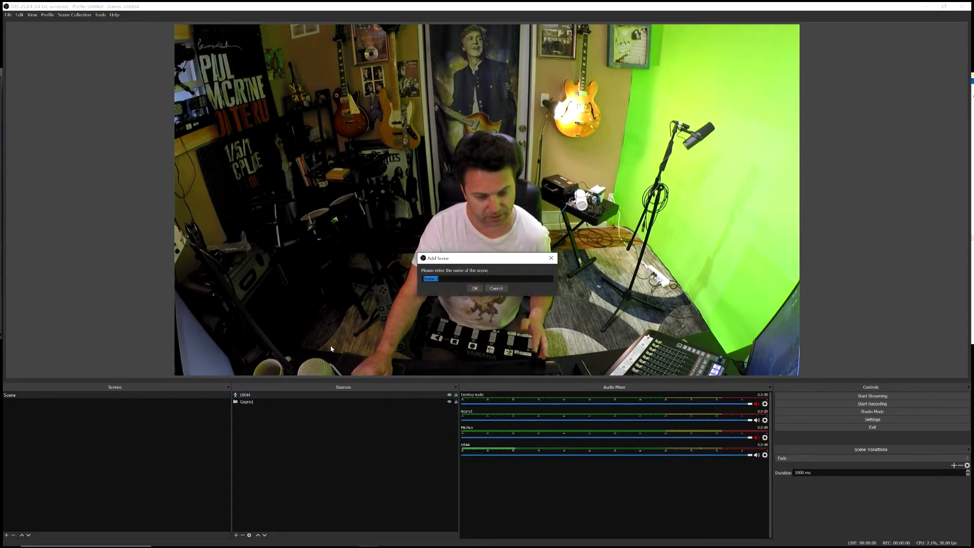
left_click(477, 290)
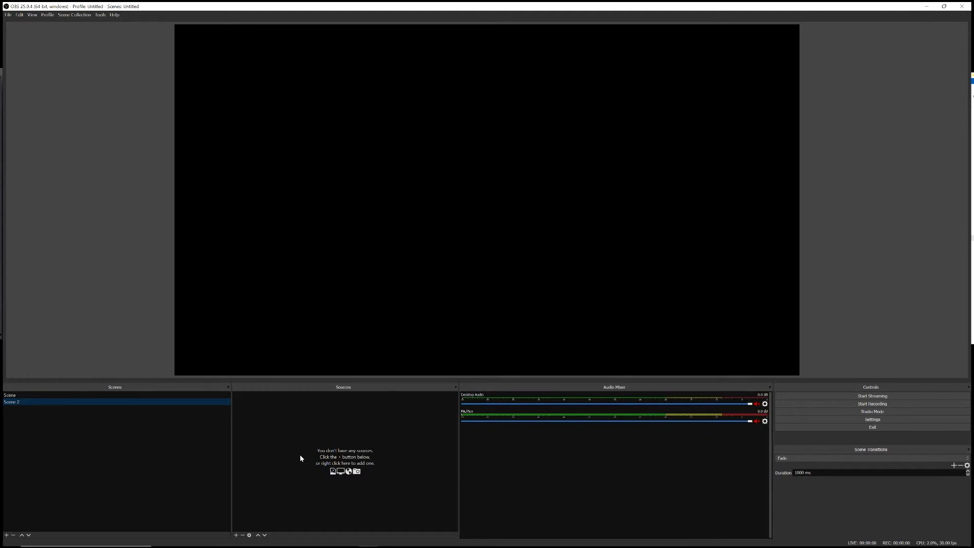
Step: Add a new Video Capture Device source named Gopro2 to the second scene, using the second USB Video device
right_click(324, 408)
mouse_move(344, 410)
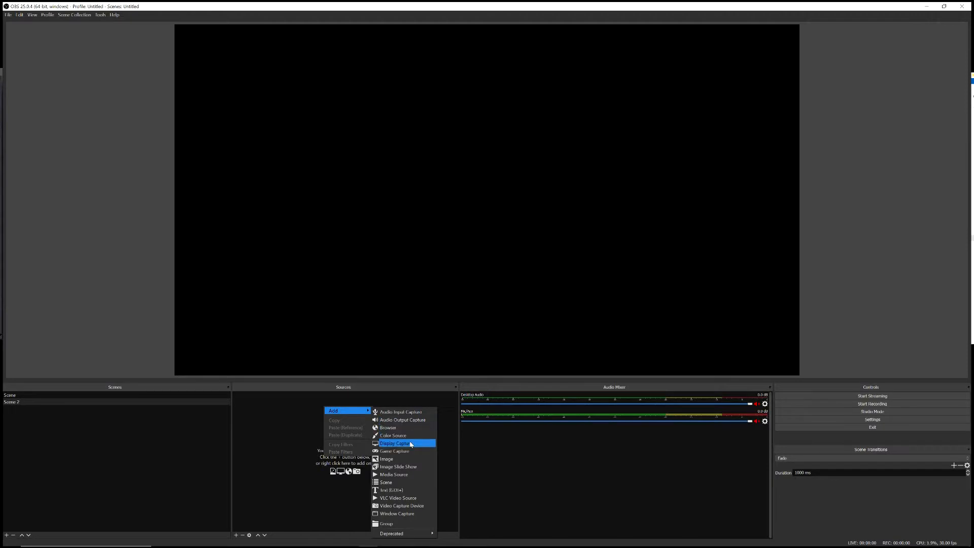
left_click(414, 506)
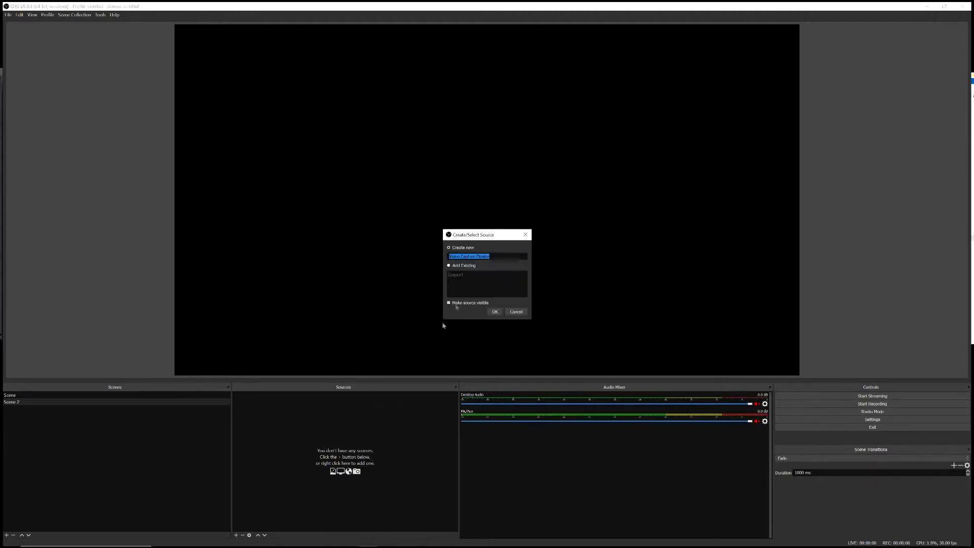
type("Gopro2")
key("Return")
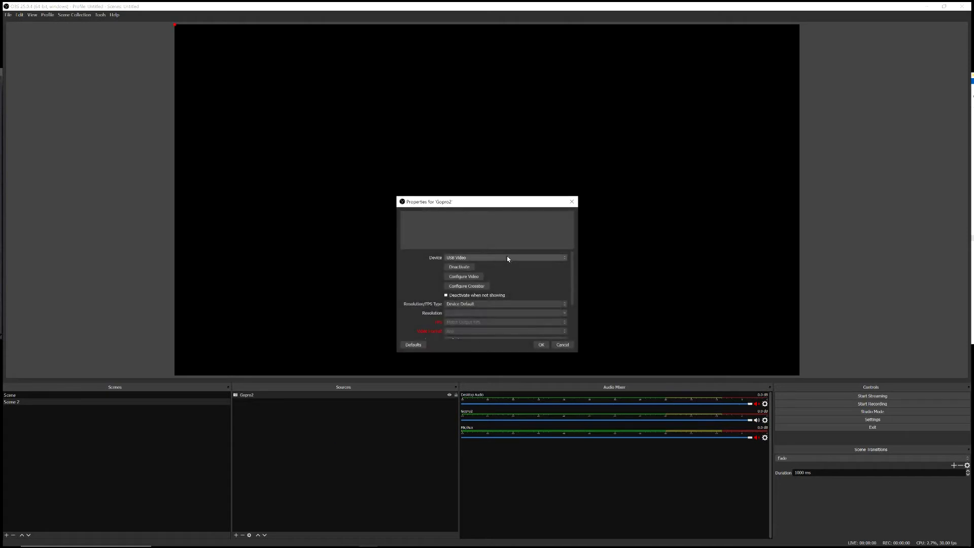
left_click(508, 257)
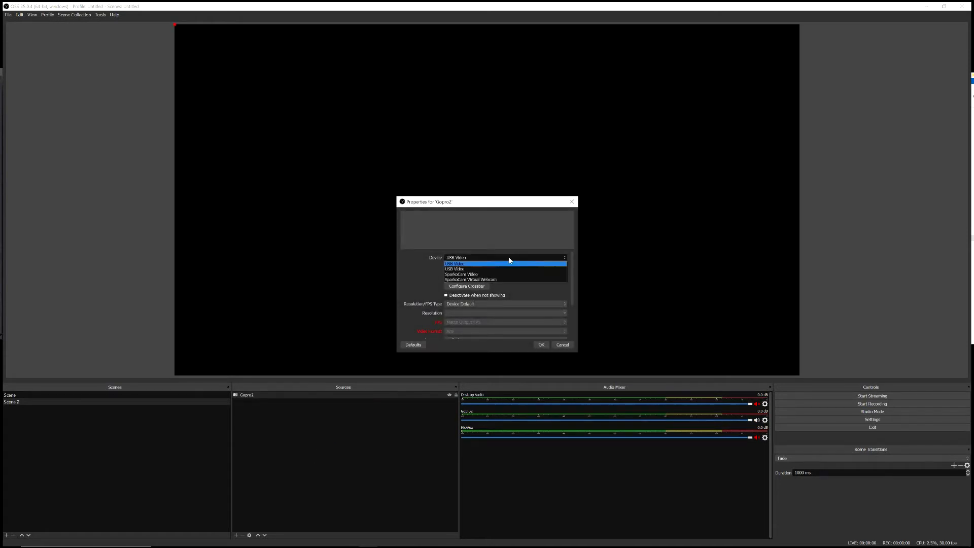
left_click(464, 269)
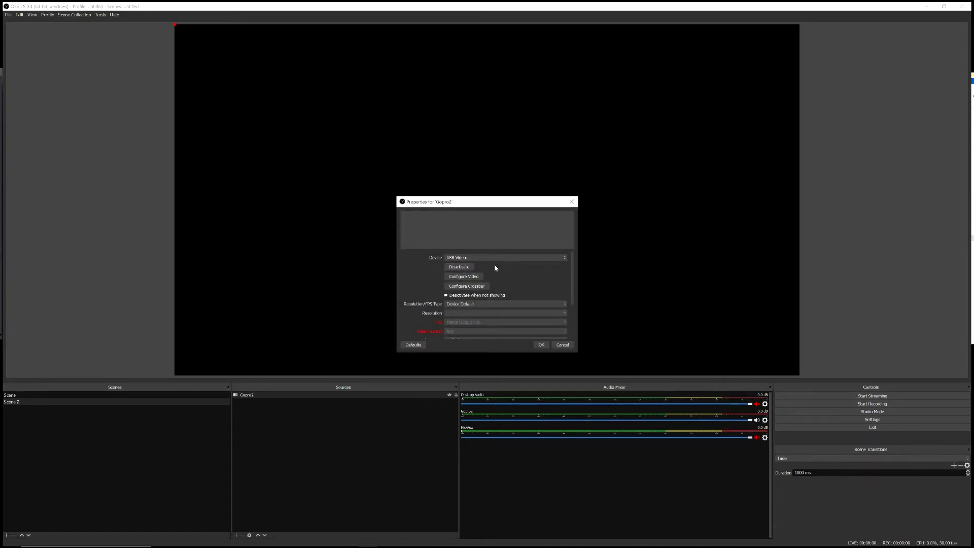
Step: Set the Gopro2 source's resolution type to Custom with a resolution of 1280x720 and accept its properties
left_click_drag(494, 205, 463, 228)
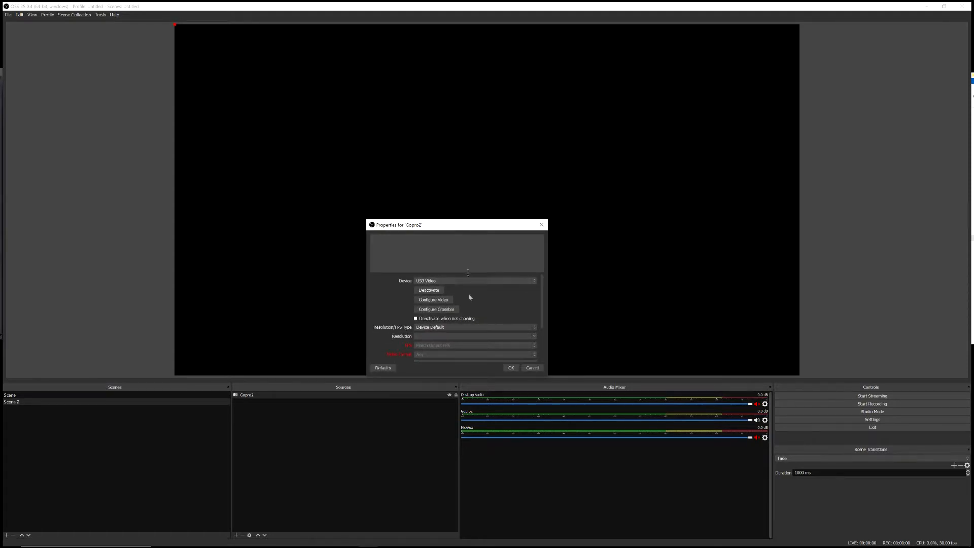
left_click(497, 327)
left_click(467, 337)
left_click(535, 337)
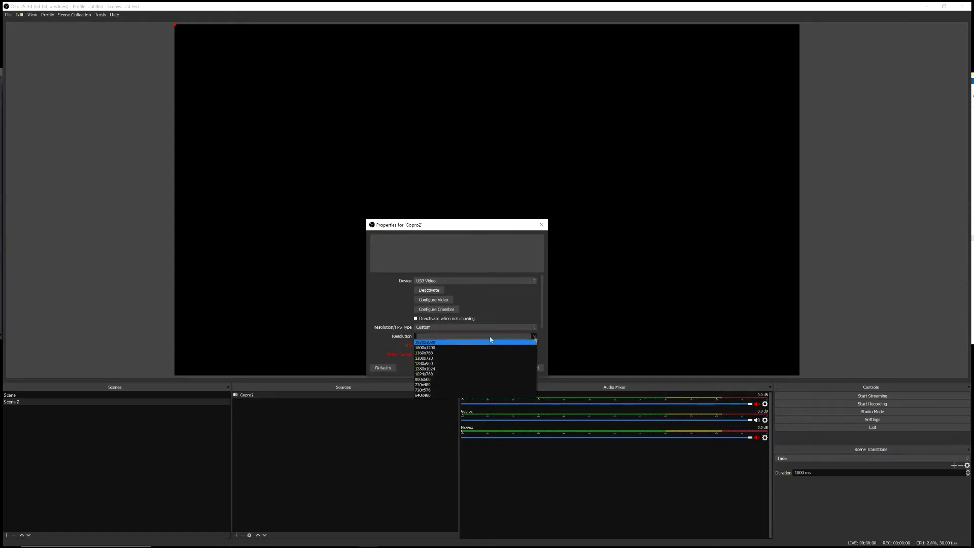
left_click(437, 360)
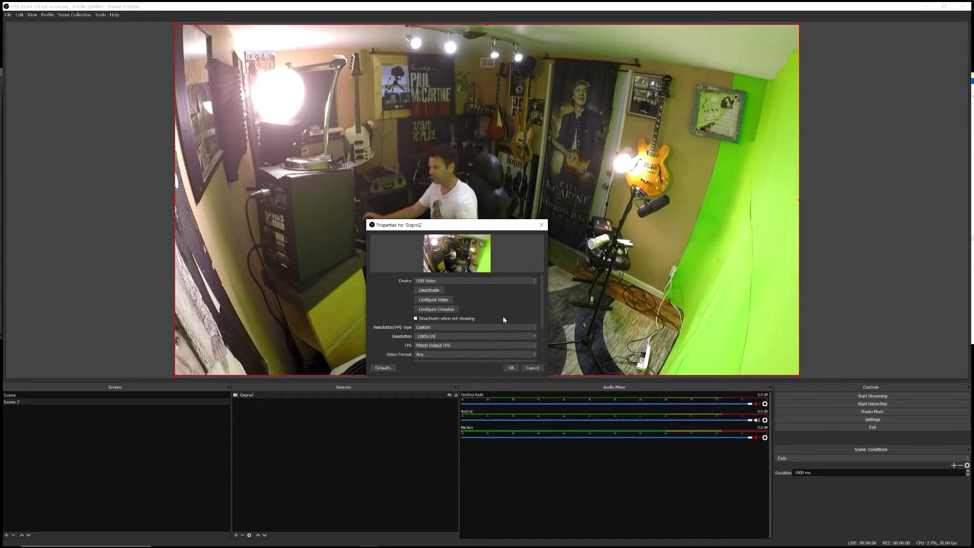
left_click(512, 368)
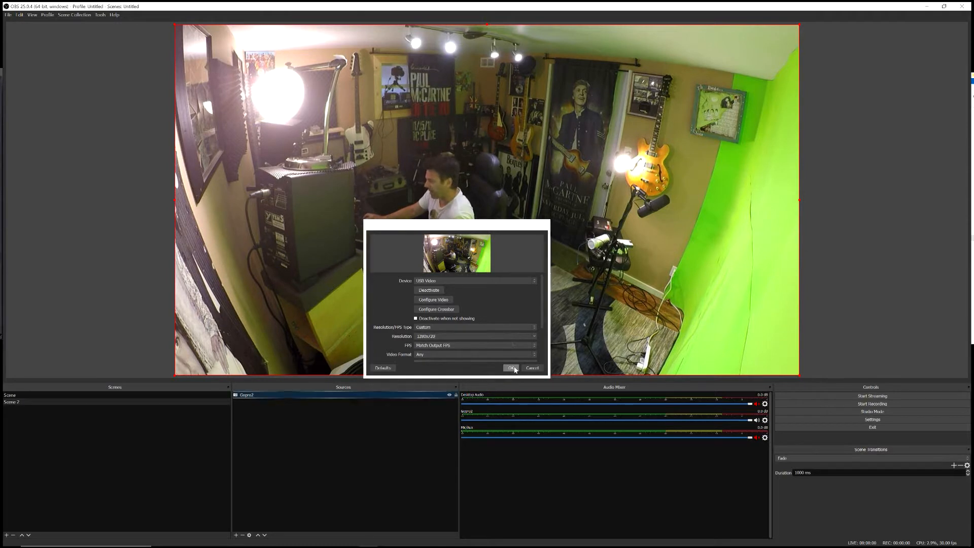
Step: Add the existing UR44 Audio Input Capture source to the second scene
right_click(290, 413)
mouse_move(310, 415)
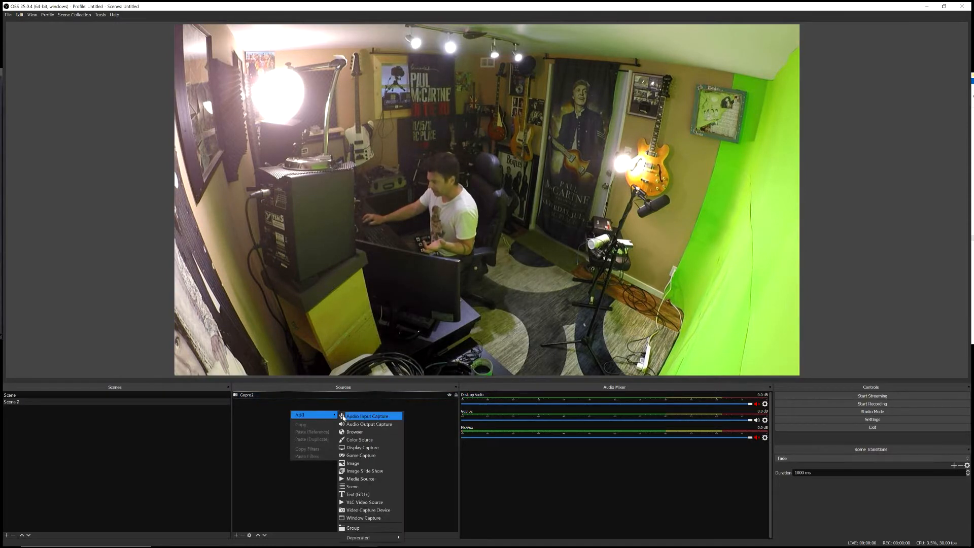
left_click(353, 418)
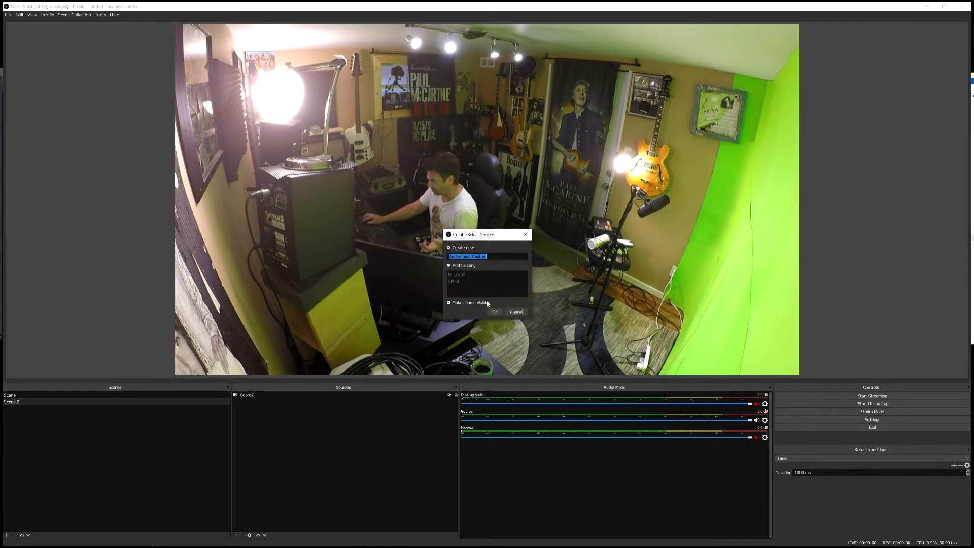
type("UR44")
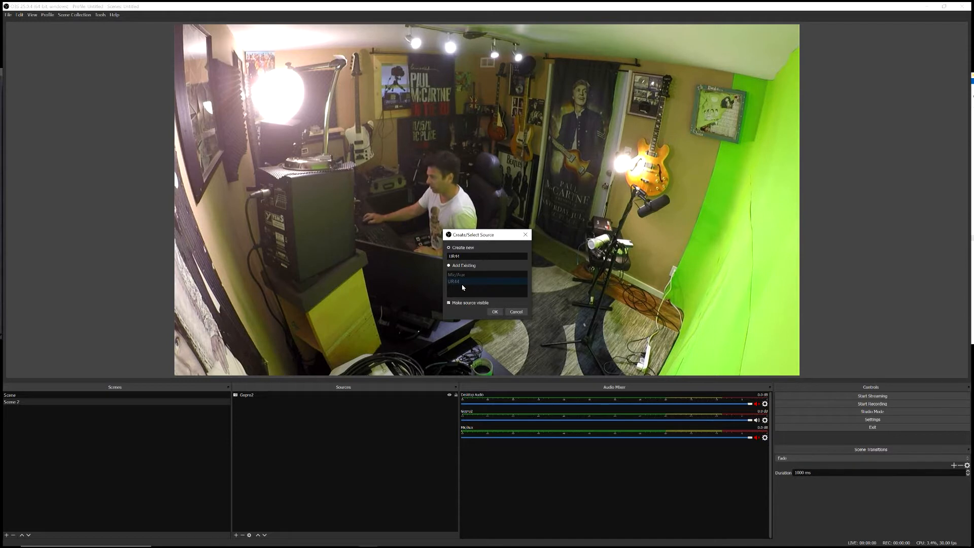
left_click(451, 266)
left_click(493, 312)
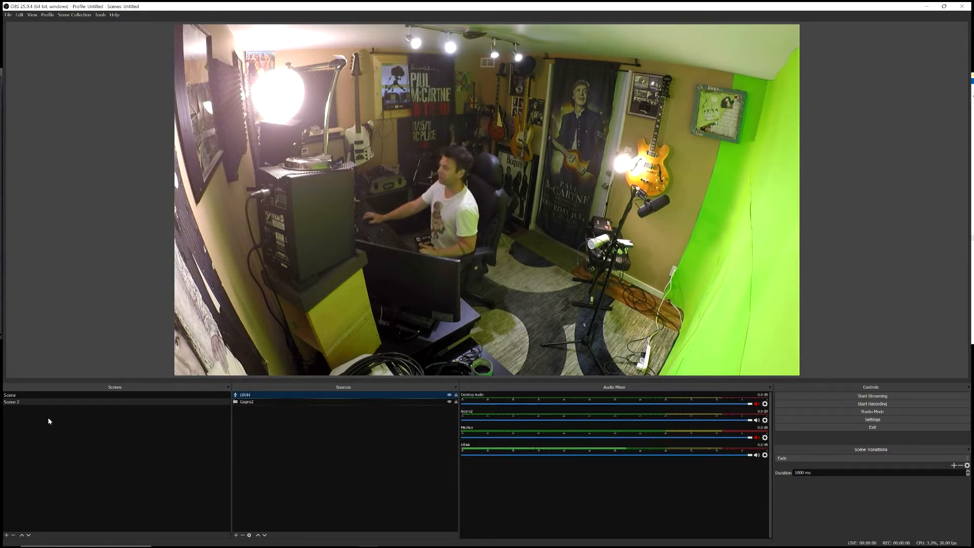
Step: Add a third scene with the suggested name
left_click(56, 402)
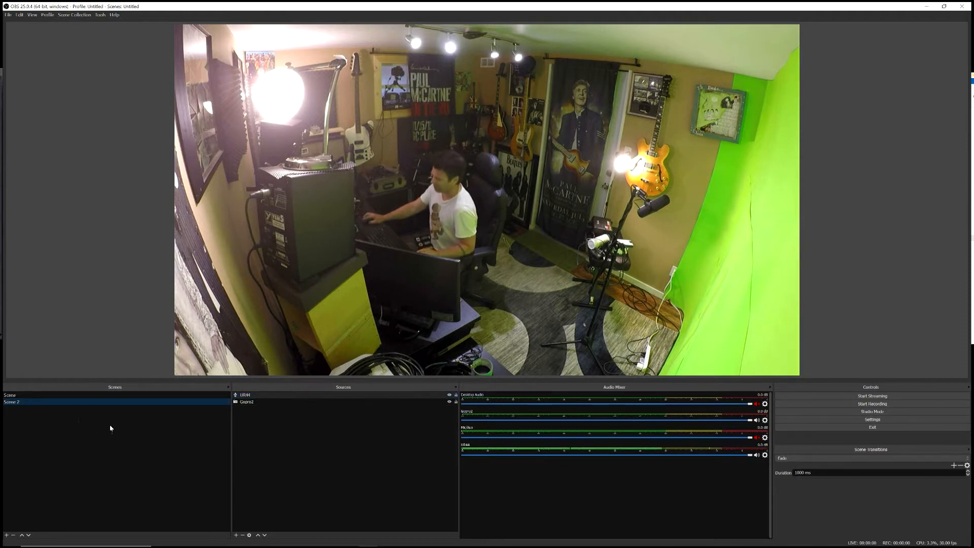
right_click(56, 424)
left_click(64, 428)
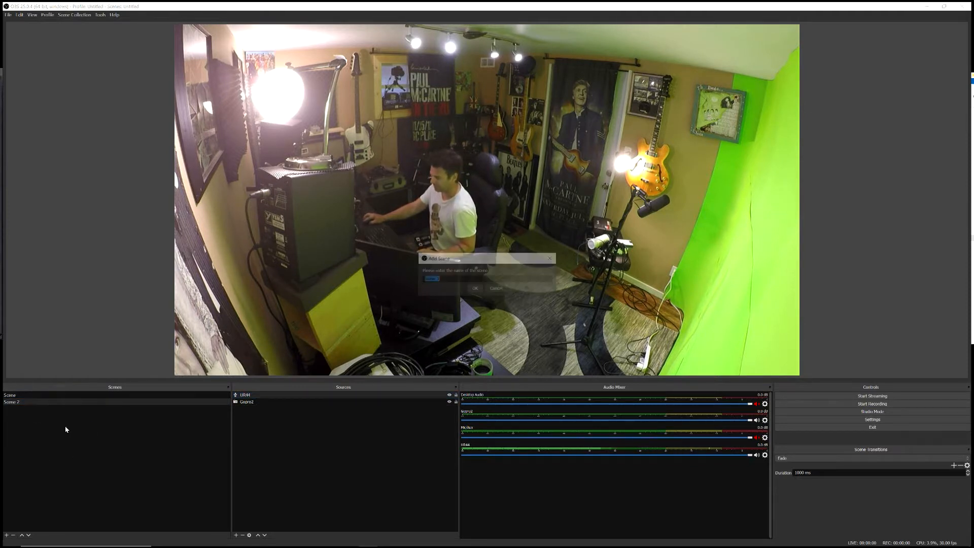
left_click(475, 288)
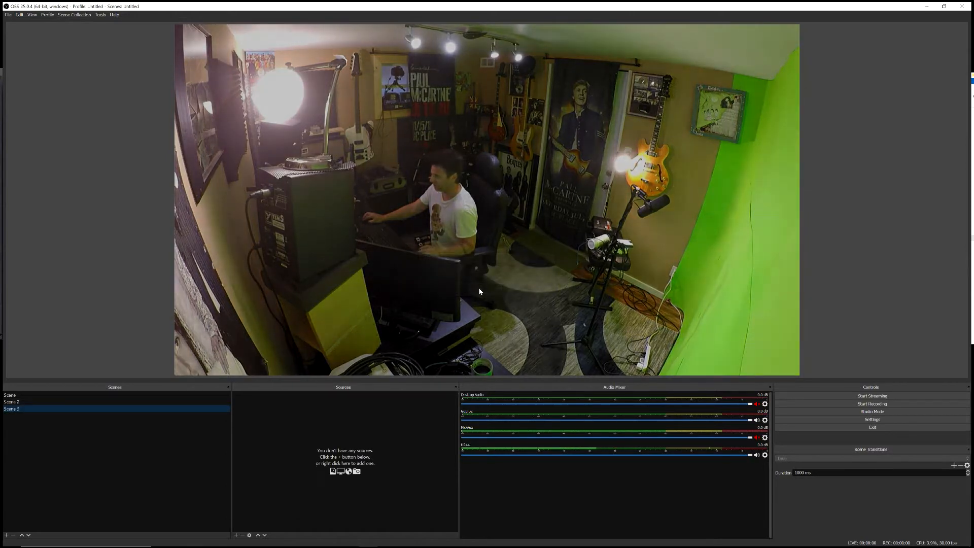
Step: Add a new Video Capture Device source named Canon to the third scene, using the SparkoCam Virtual Webcam device
right_click(294, 418)
mouse_move(314, 422)
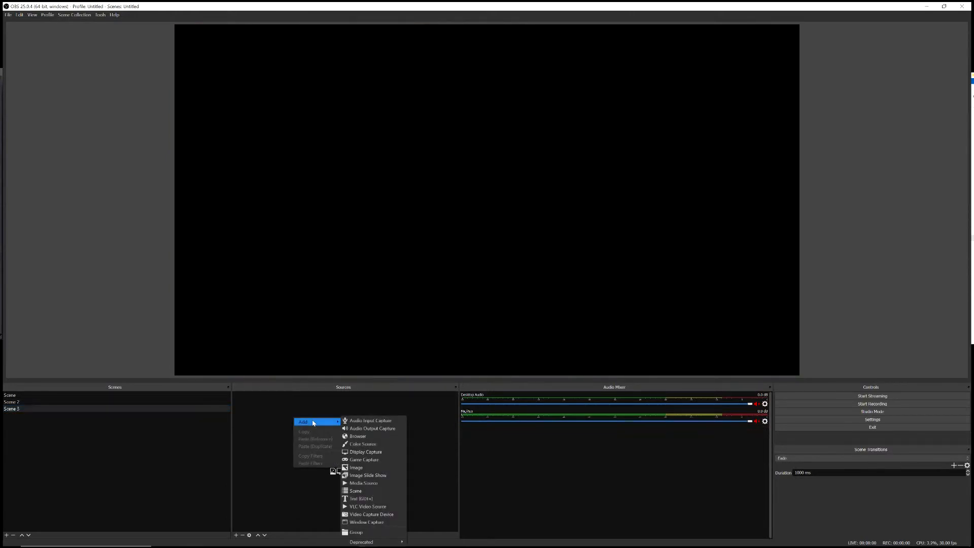
left_click(382, 514)
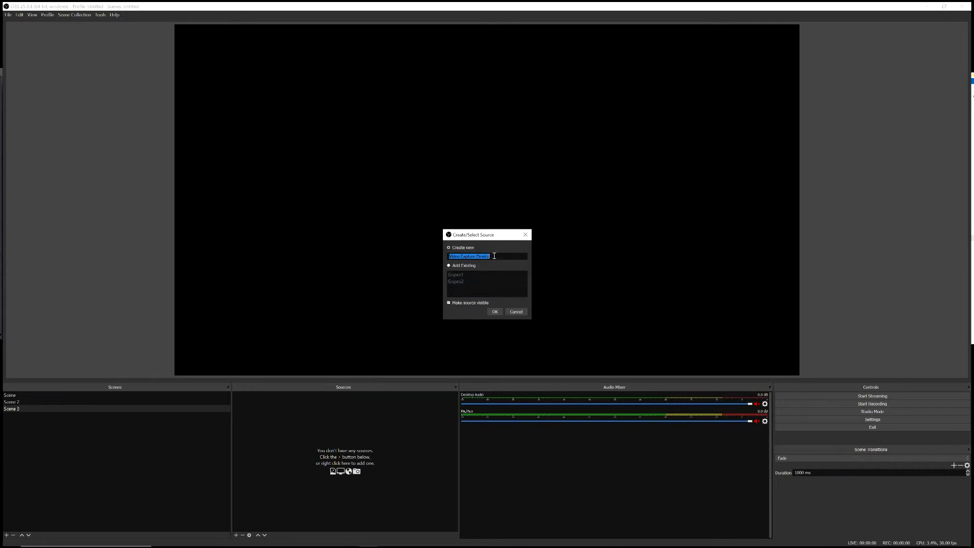
type("Camo")
left_click(495, 312)
left_click(545, 259)
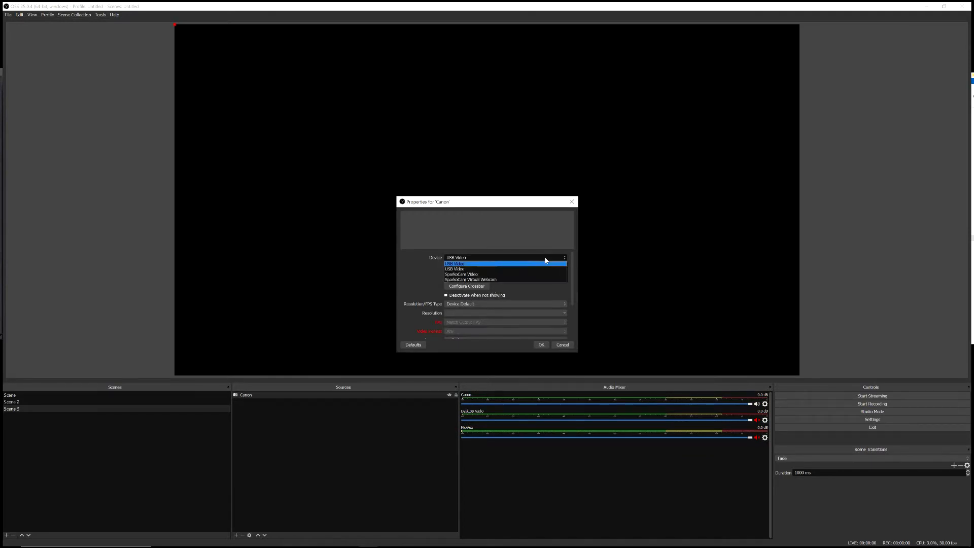
left_click(496, 280)
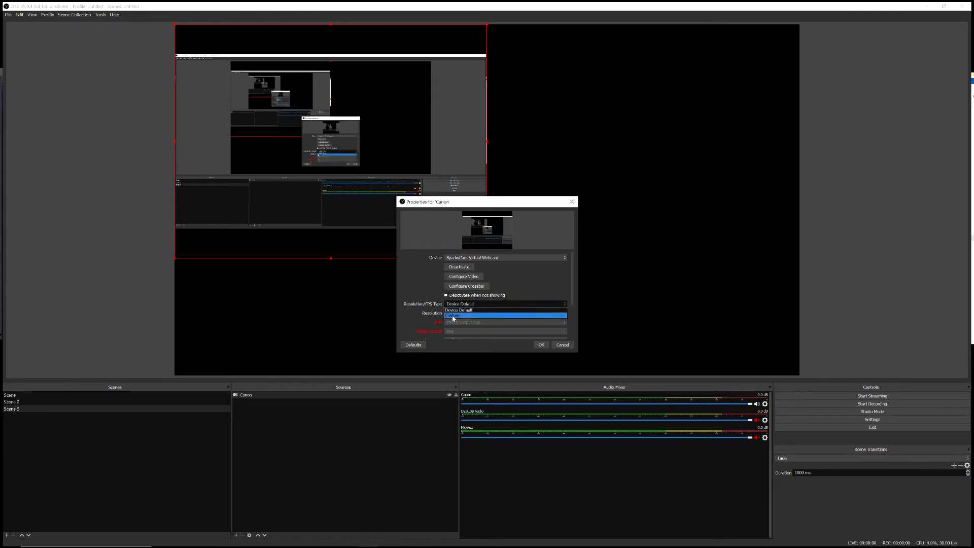
Step: Set the Canon source's resolution type to Custom with a resolution of 1280x720 and accept its properties
left_click(532, 315)
left_click(564, 313)
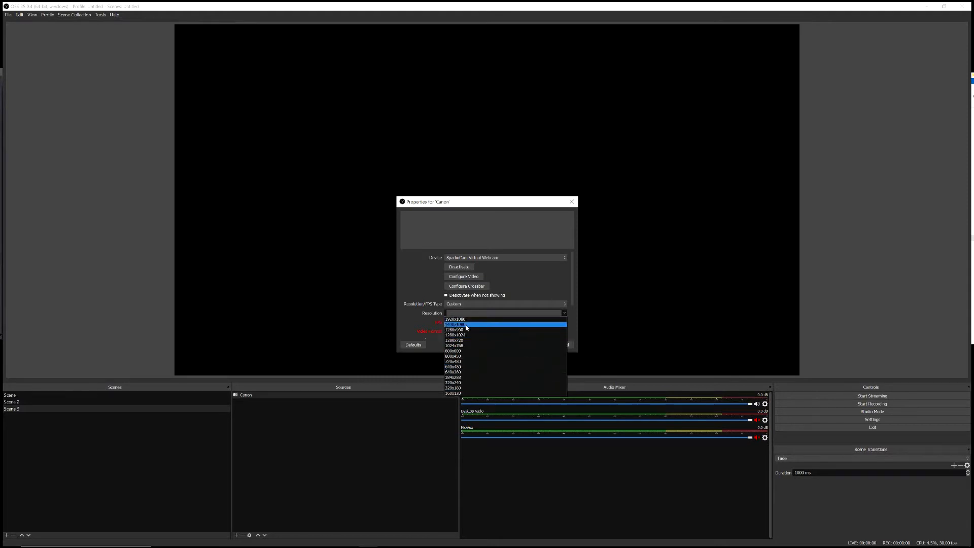
left_click(466, 339)
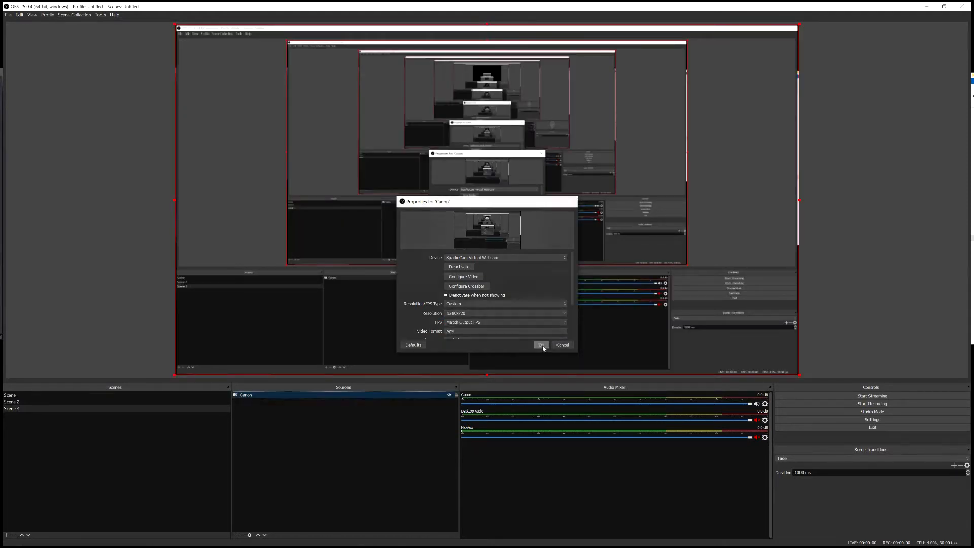
left_click(541, 345)
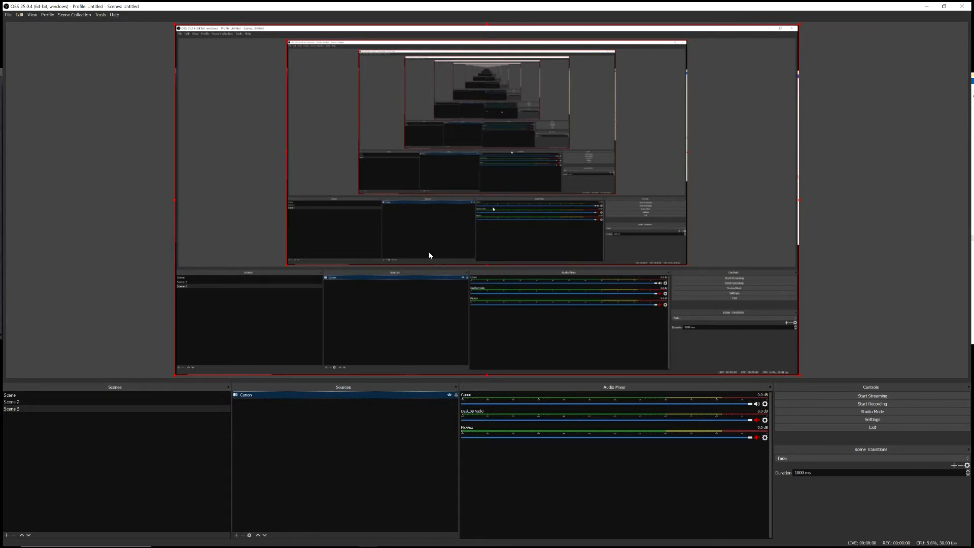
Step: Add the existing UR44 Audio Input Capture source to the third scene
right_click(307, 423)
mouse_move(327, 424)
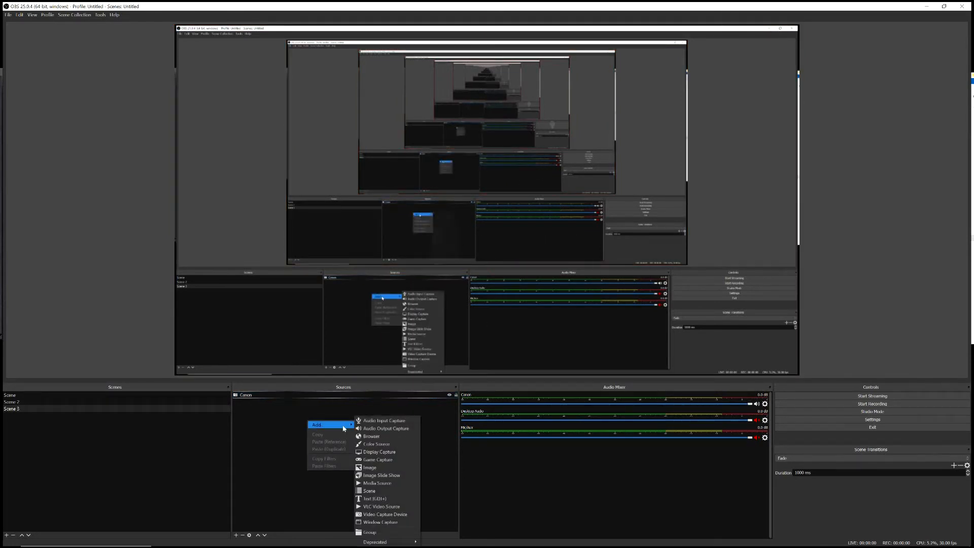
left_click(393, 421)
left_click(457, 274)
left_click(454, 281)
left_click(495, 312)
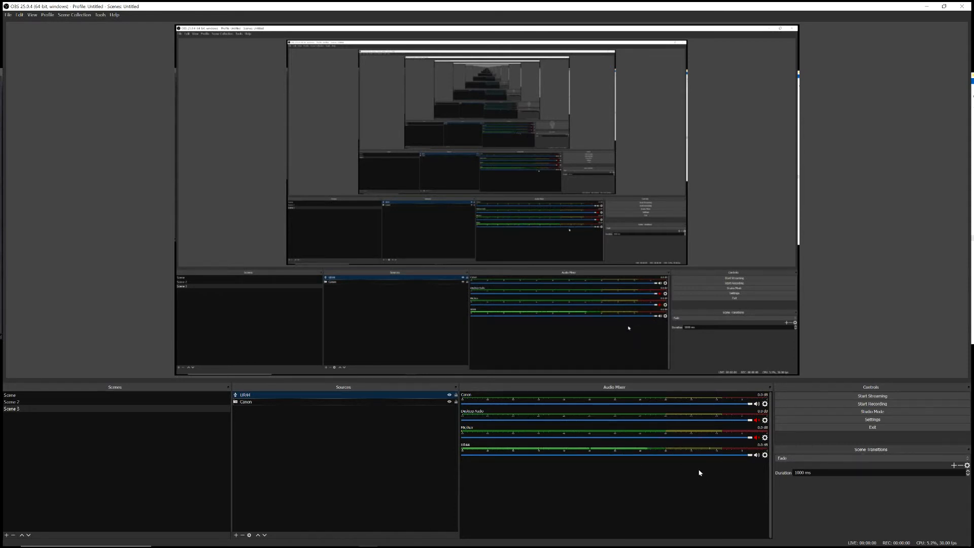
Step: Set the Fade transition's duration to 200 ms and try it out by switching between the three scenes
left_click(26, 402)
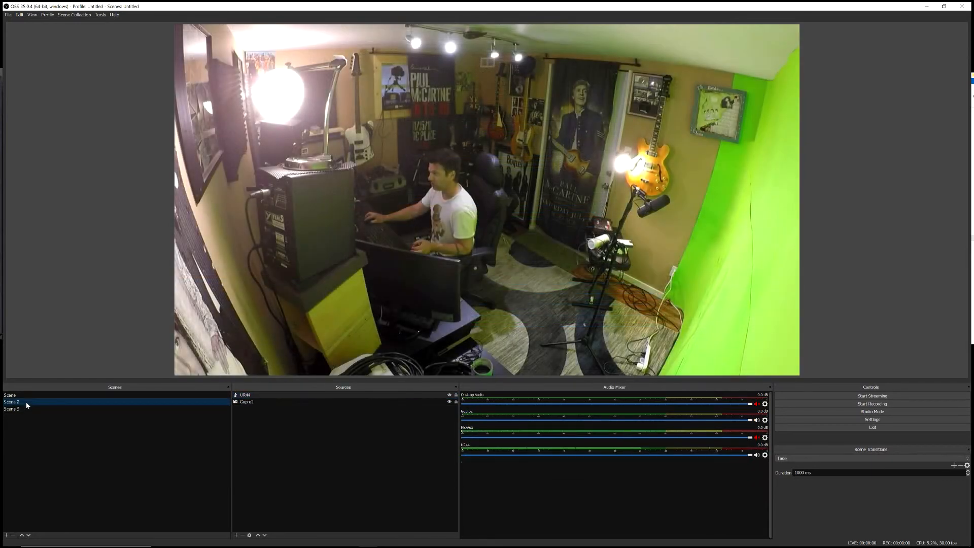
left_click(21, 395)
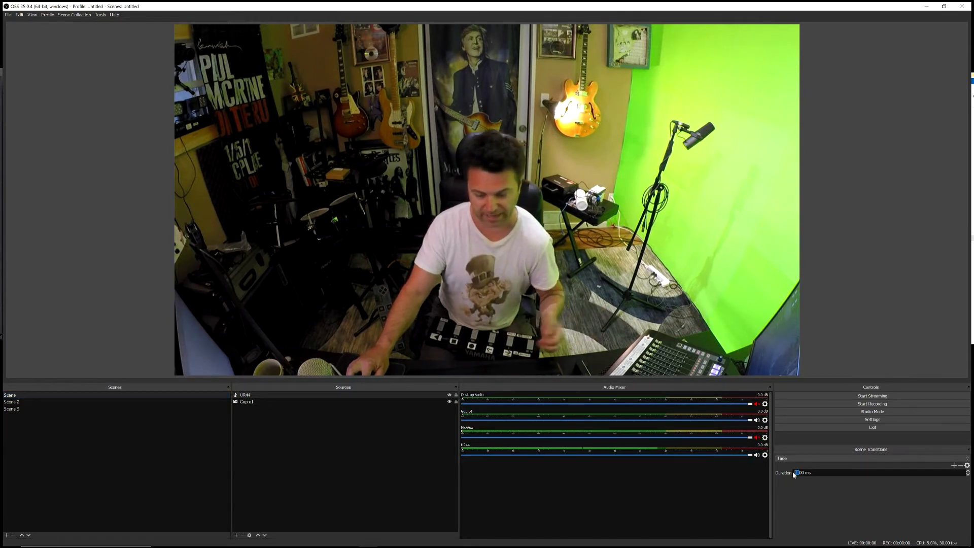
type("2")
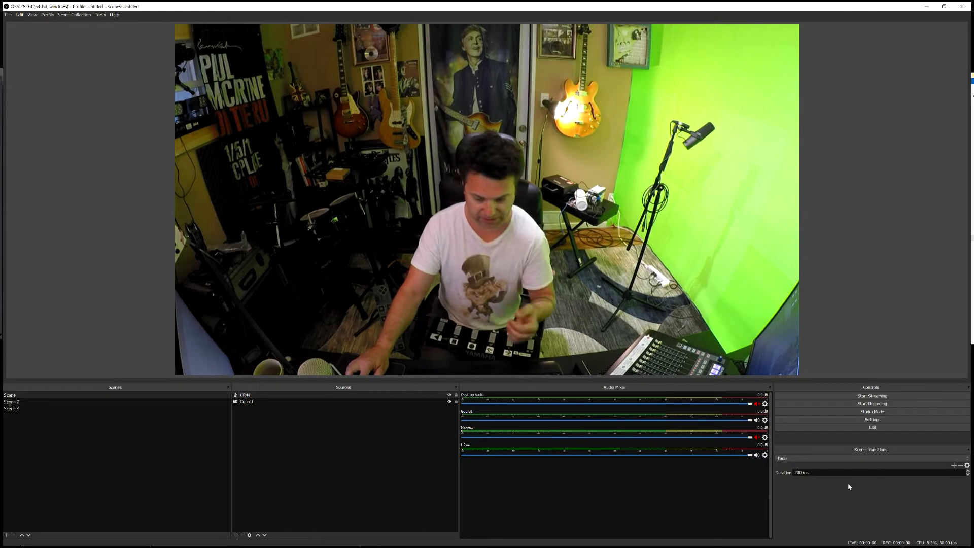
left_click(34, 402)
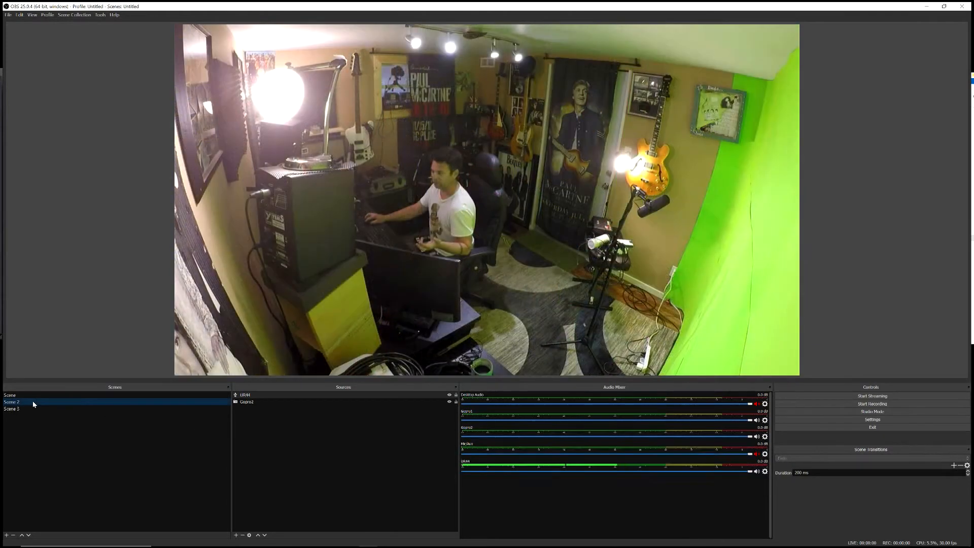
left_click(35, 409)
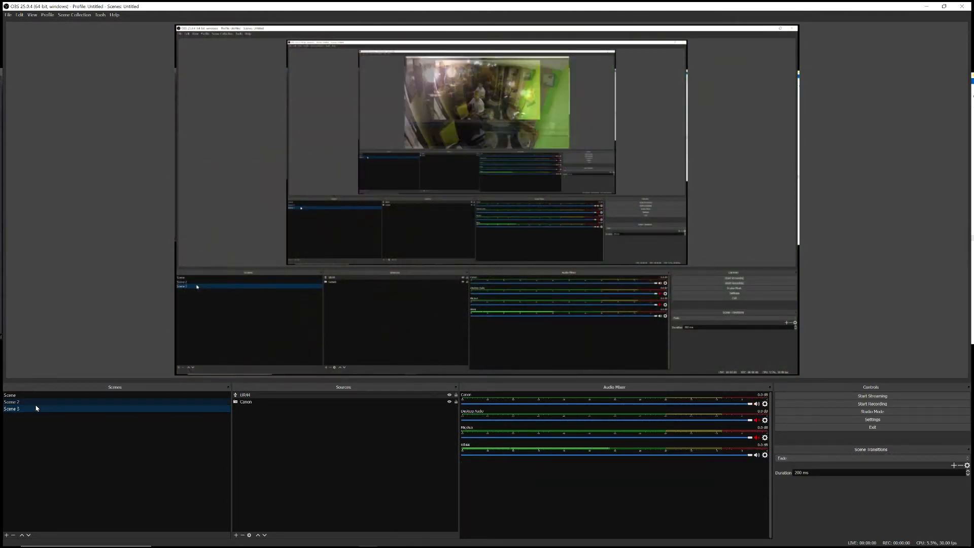
left_click(36, 401)
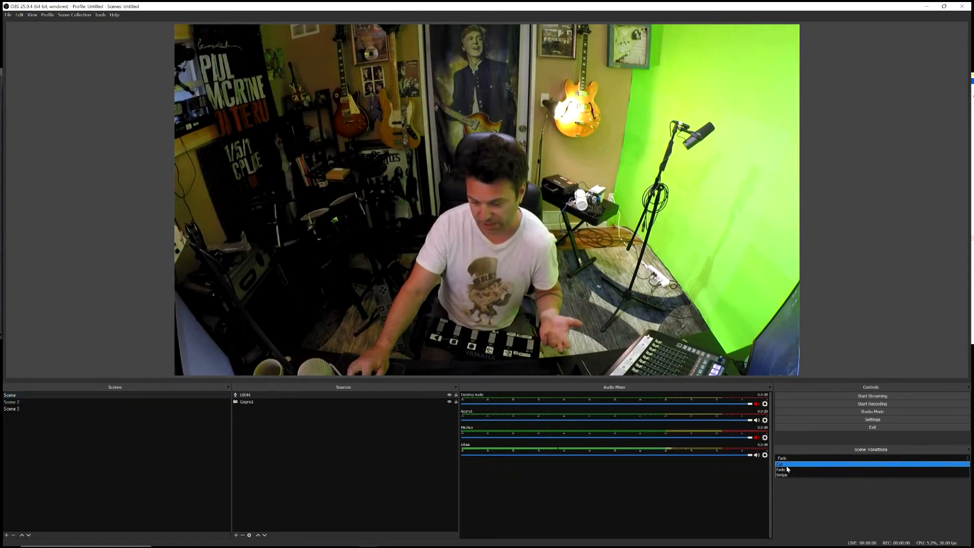
Step: Try the Cut transition by switching between the first and second scenes
left_click(792, 464)
left_click(87, 401)
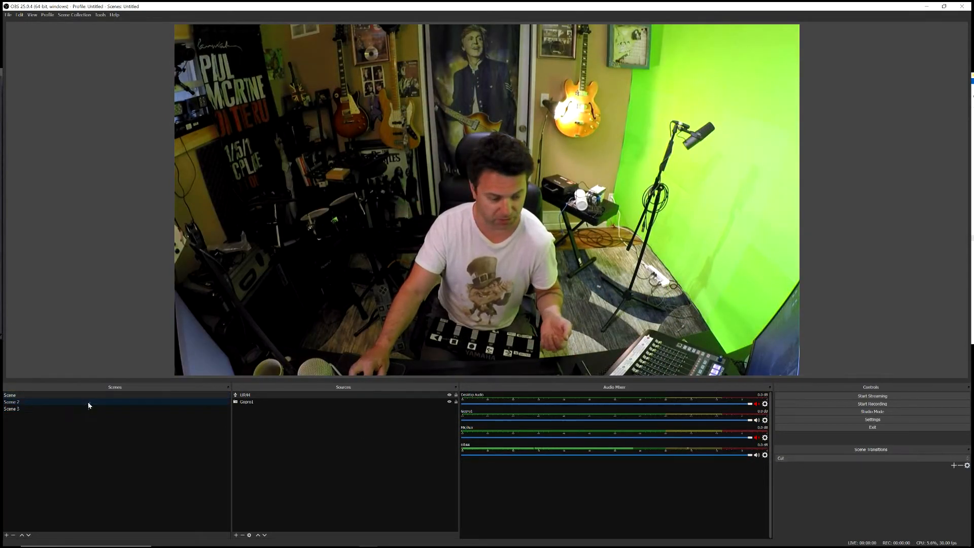
left_click(67, 395)
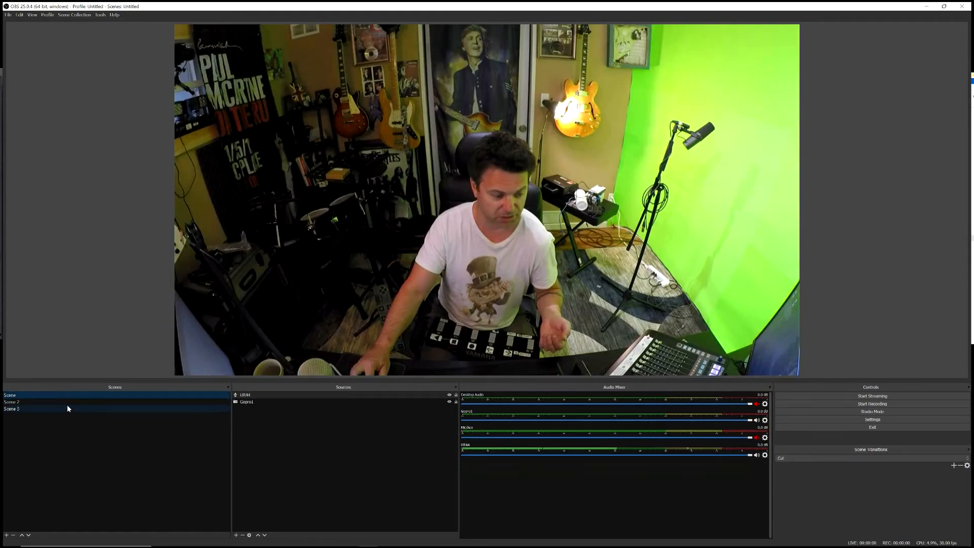
left_click(86, 400)
Step: Try the Swipe transition by switching among the scenes, and return the scene transition to Fade
left_click(825, 458)
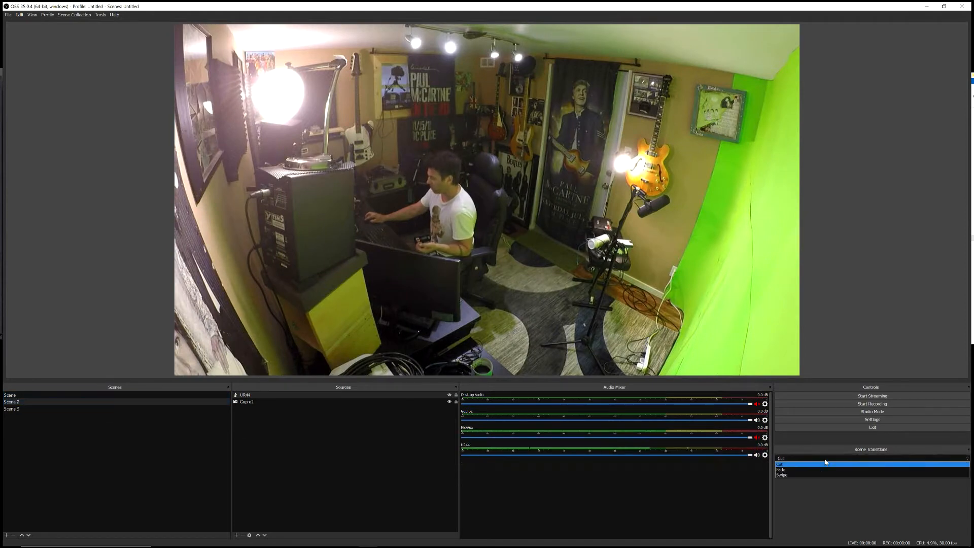
left_click(785, 476)
left_click(28, 409)
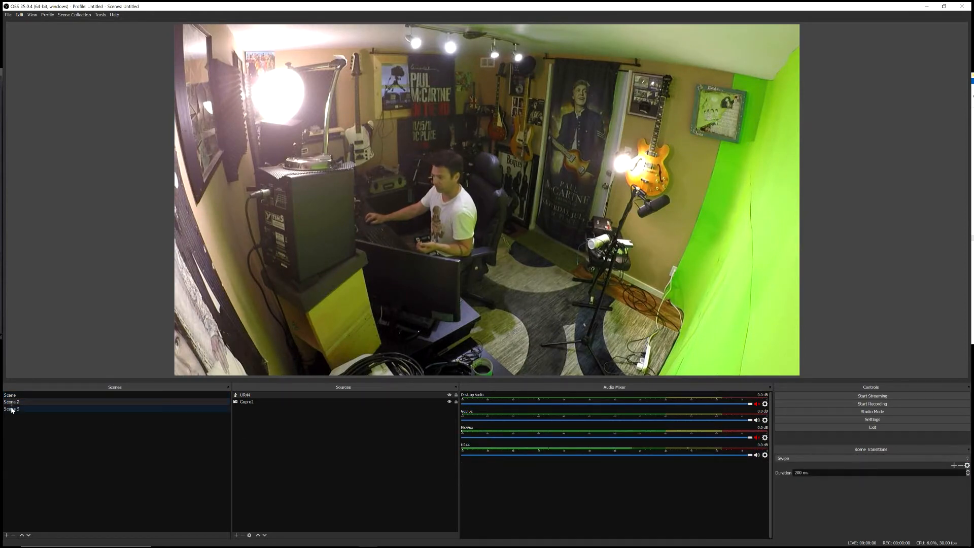
left_click(15, 401)
left_click(14, 396)
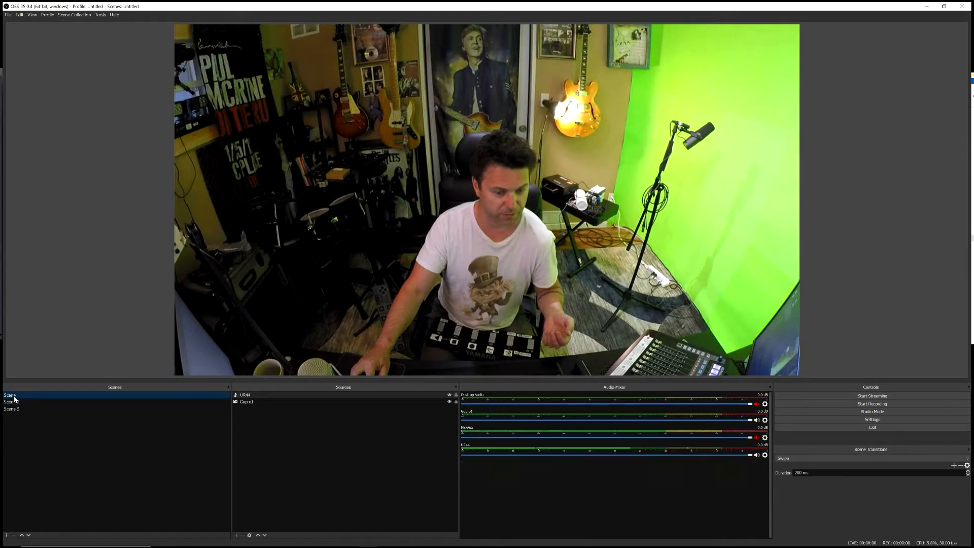
left_click(17, 402)
left_click(19, 395)
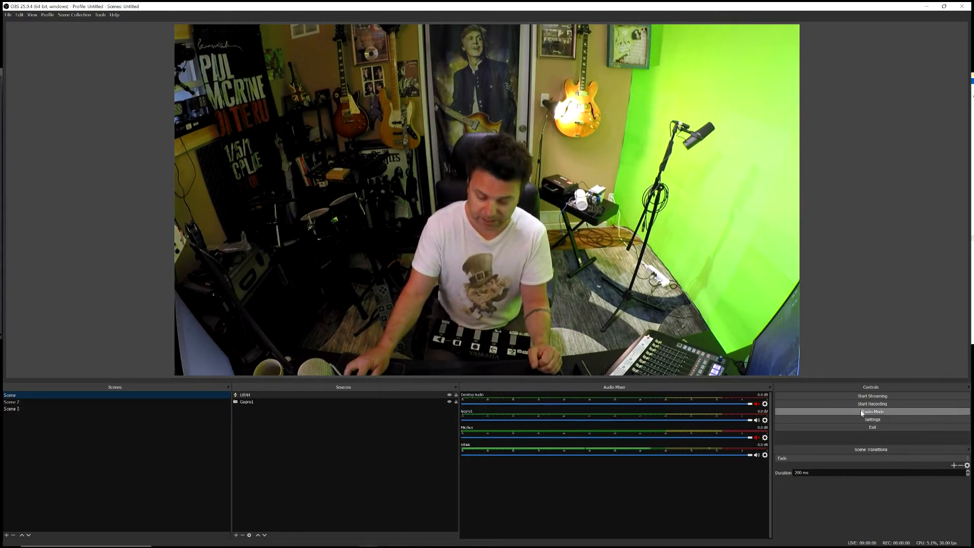
Step: Assign Num 1, Num 2 and Num 3 as the switch-to-scene hotkeys for the first, second and third scenes and save the settings
left_click(872, 420)
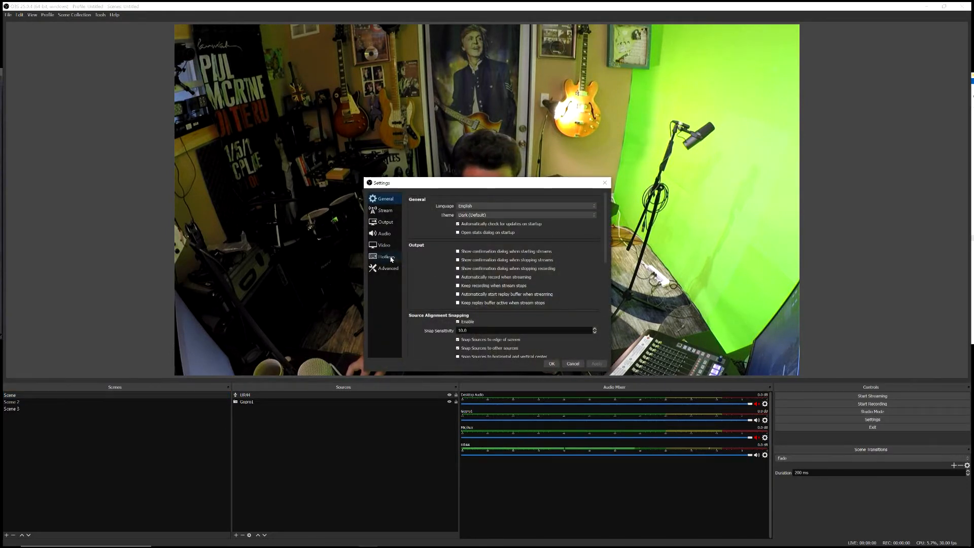
left_click(386, 257)
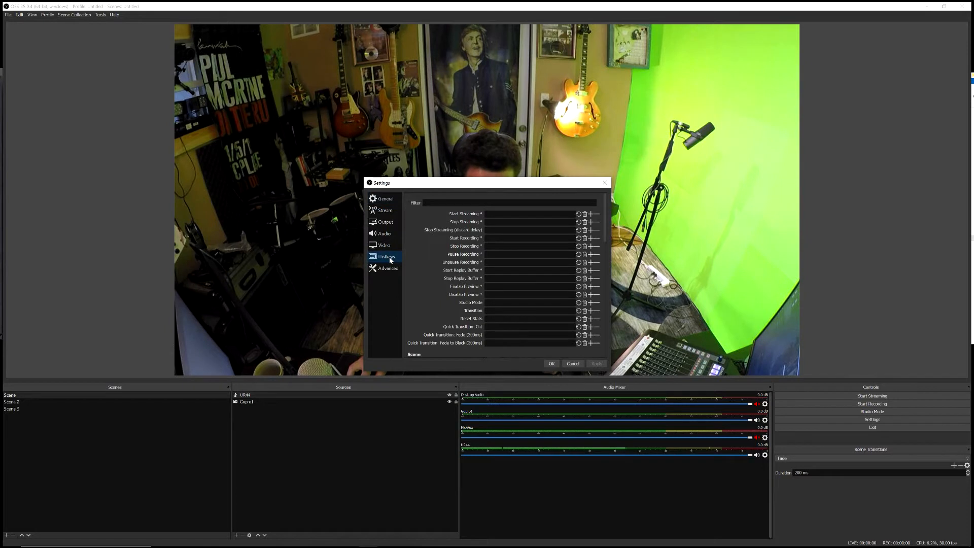
left_click_drag(457, 184, 384, 104)
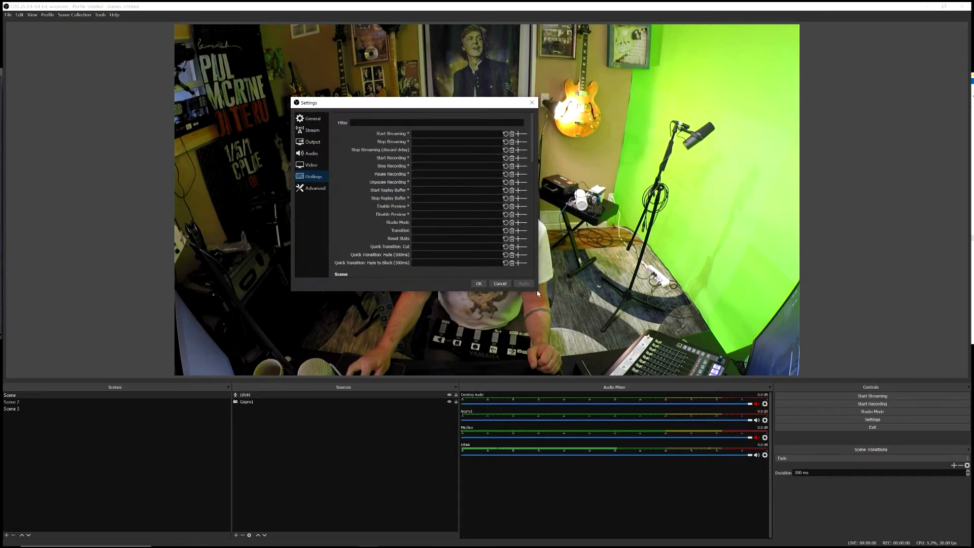
left_click_drag(538, 295, 623, 517)
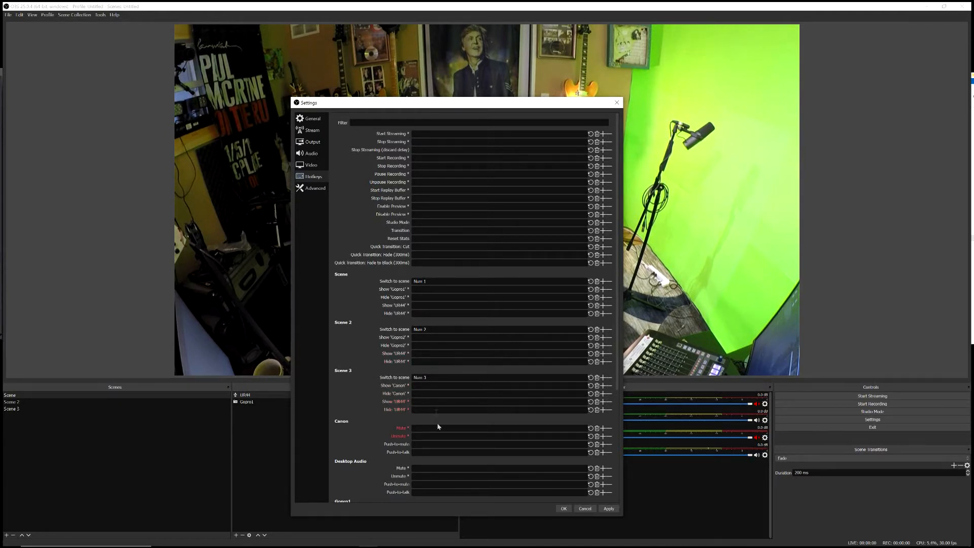
left_click(564, 508)
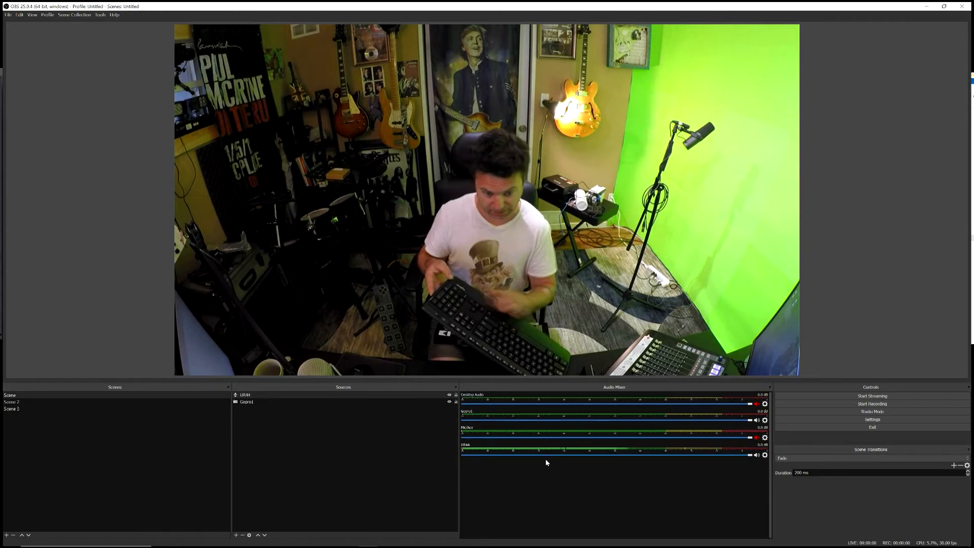
Step: Test the scene hotkeys by switching among all three scenes and returning to the first one
key("2")
key("1")
key("2")
key("3")
key("2")
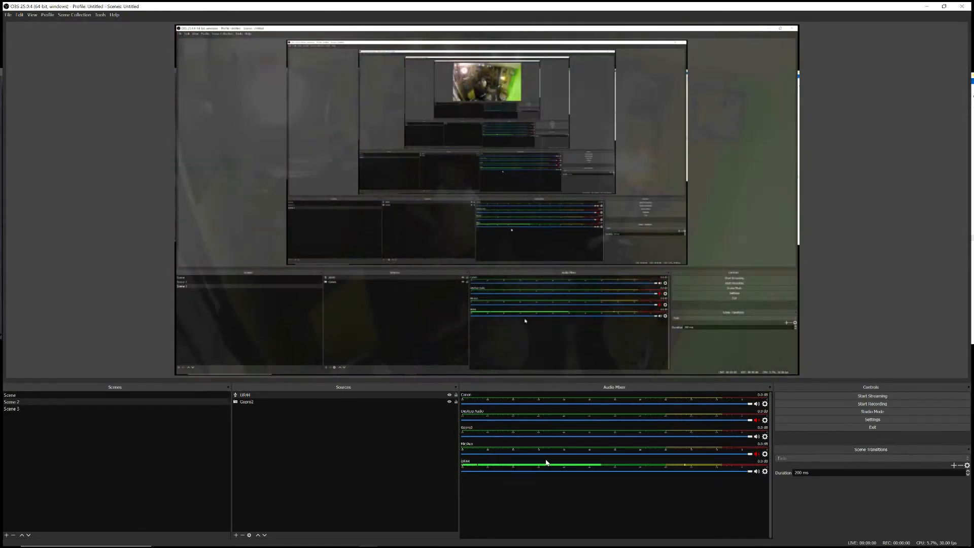
key("1")
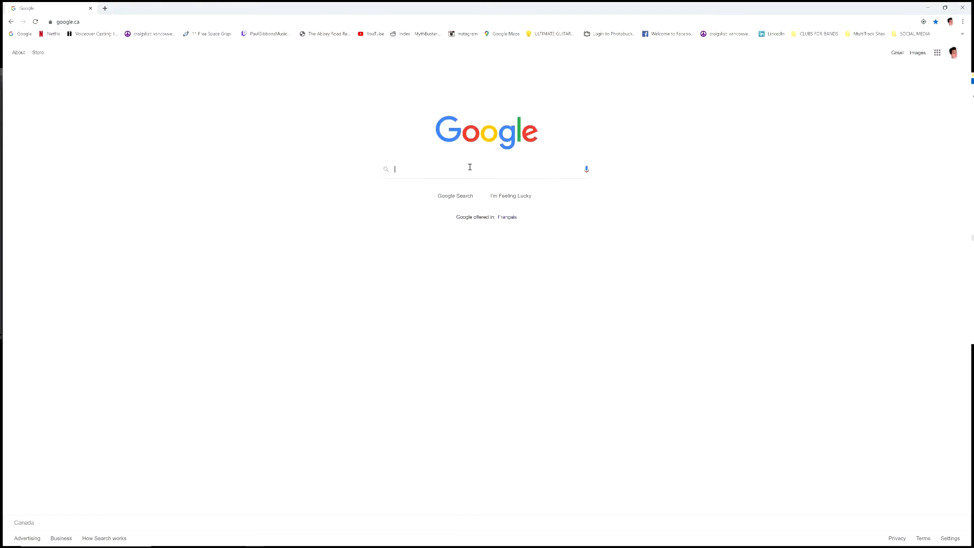
Step: In the web browser, search Google for midi translator classic and open Bome Software's MIDI Translator Classic product page
left_click(469, 167)
type("midi")
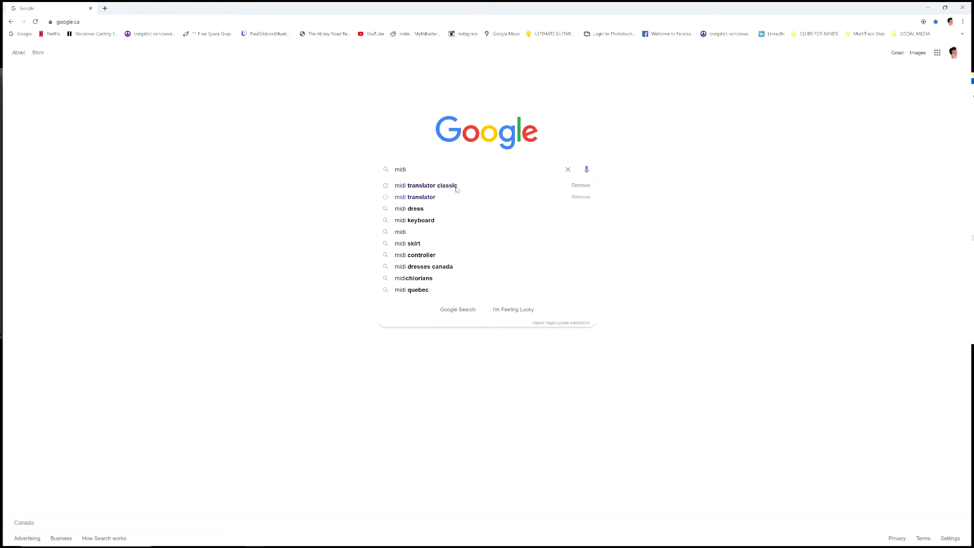
left_click(441, 188)
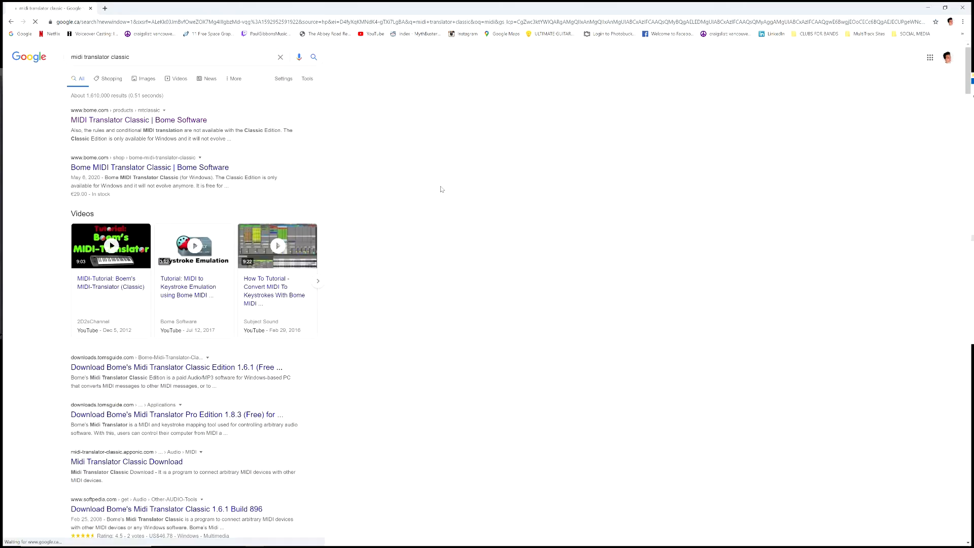
left_click(139, 122)
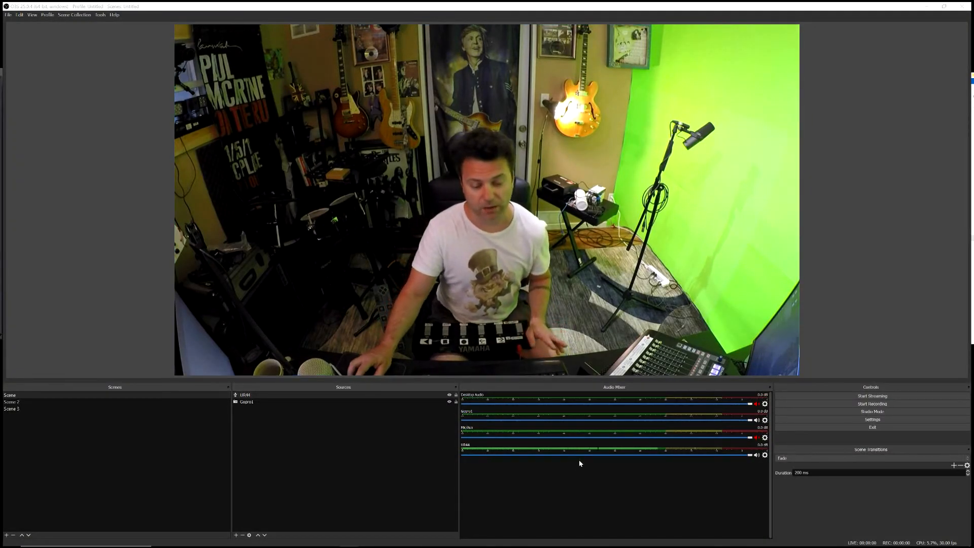
Step: Switch to Bome's Midi Translator Classic, dismiss its purchase reminder and reposition its window over the OBS preview
mouse_move(431, 546)
left_click(425, 539)
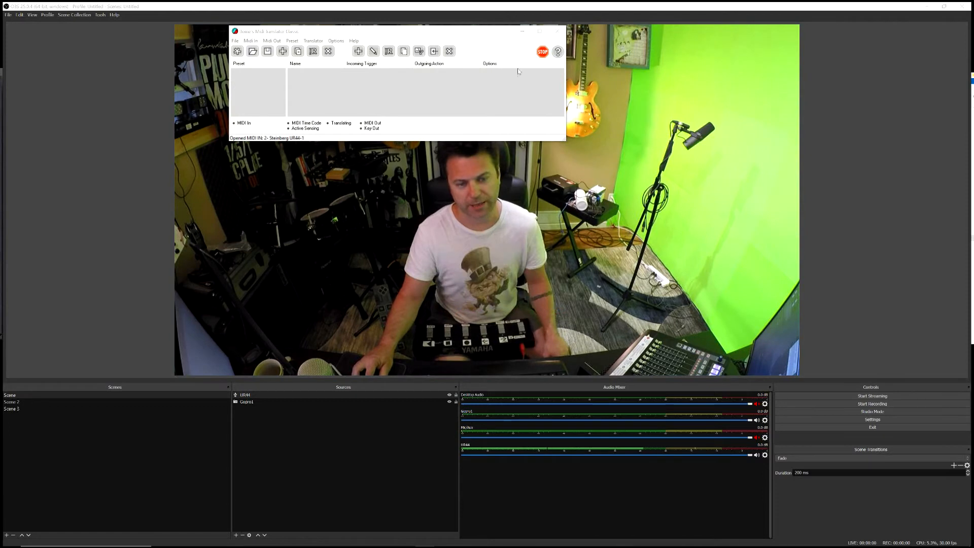
left_click_drag(401, 9, 711, 150)
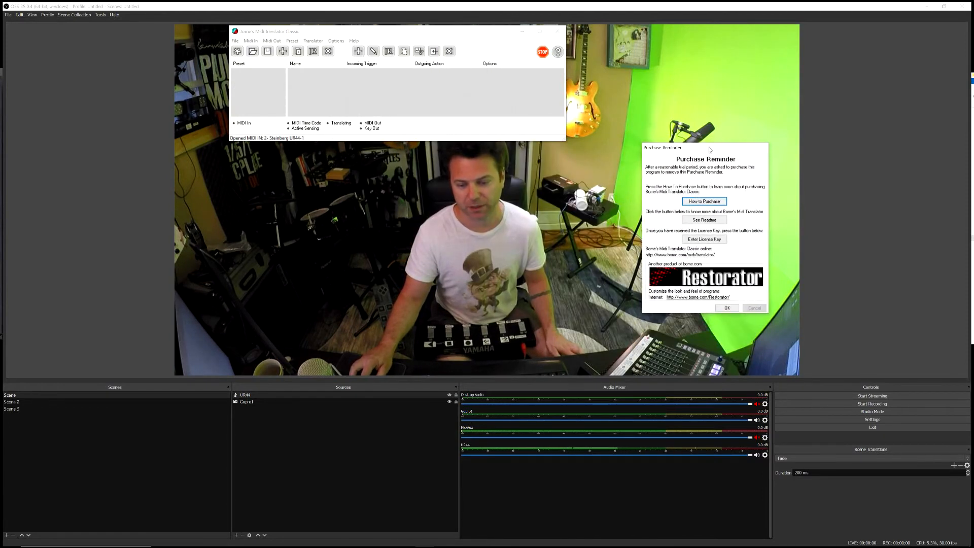
left_click(729, 309)
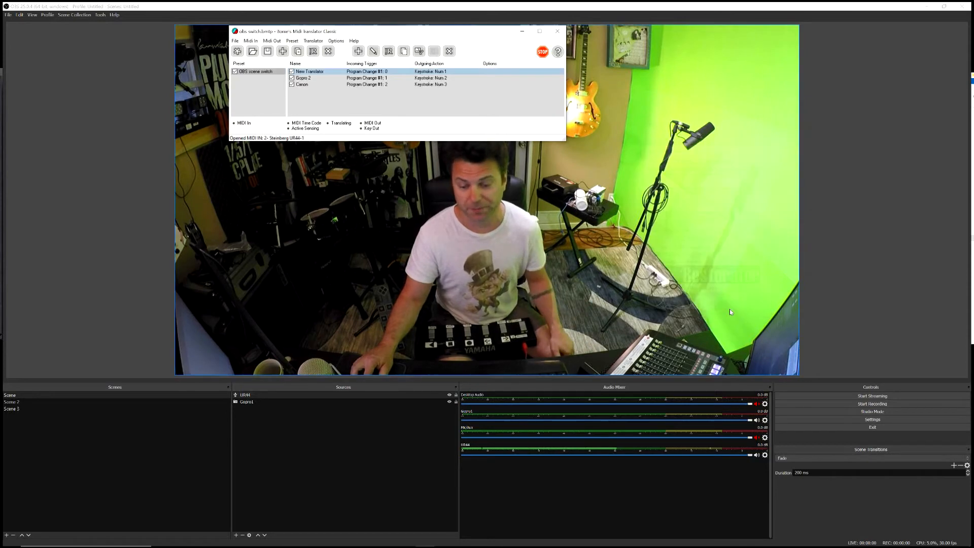
left_click_drag(392, 31, 436, 58)
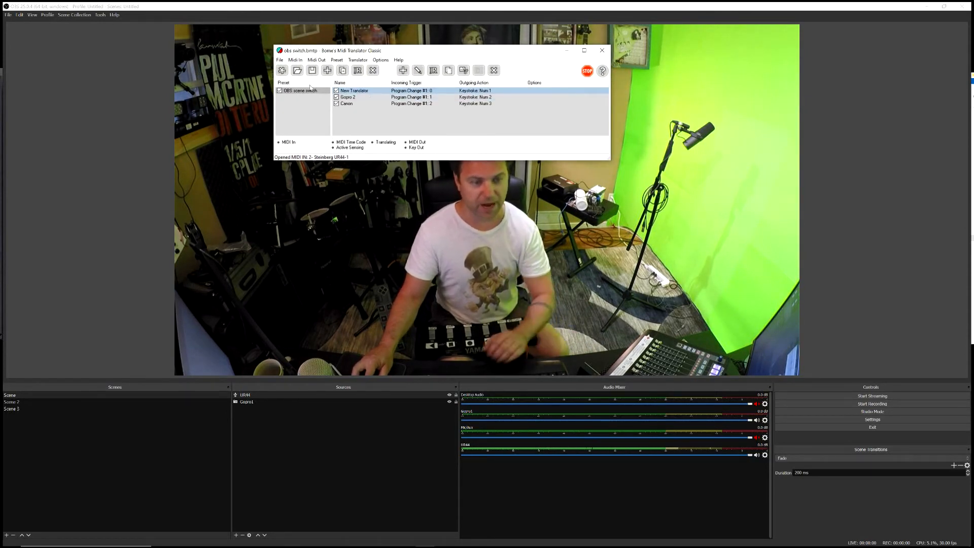
Step: Delete the existing OBS scene switch preset and dismiss the message about selecting a preset
right_click(308, 91)
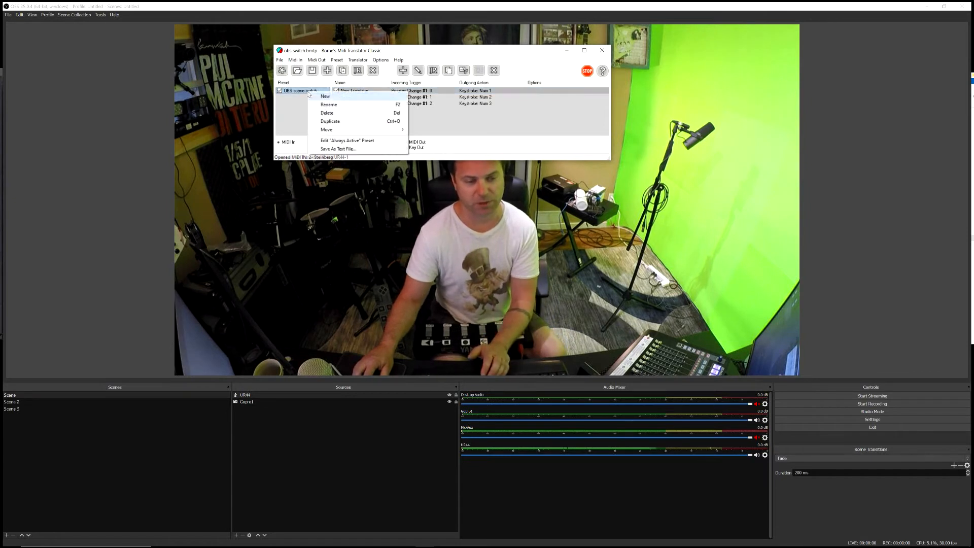
left_click(328, 112)
key("Return")
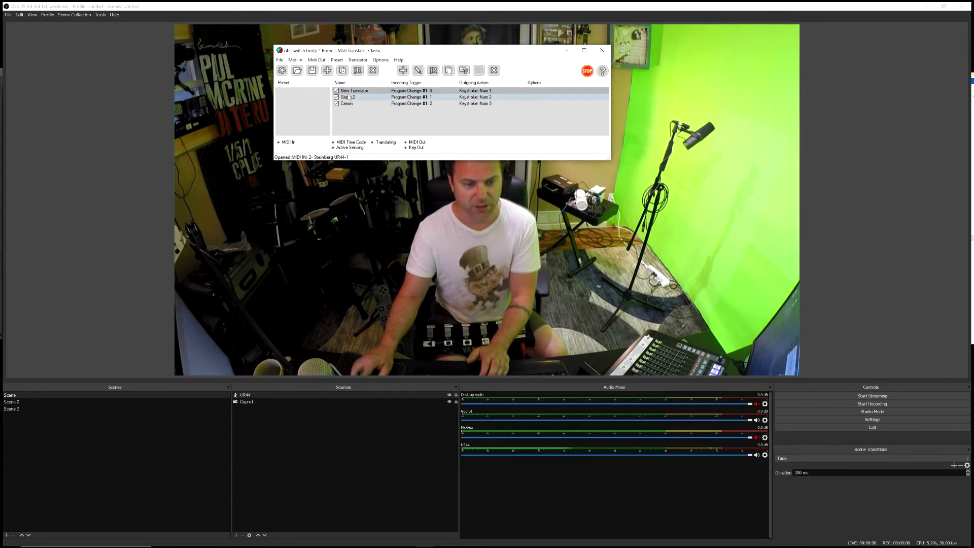
left_click(374, 71)
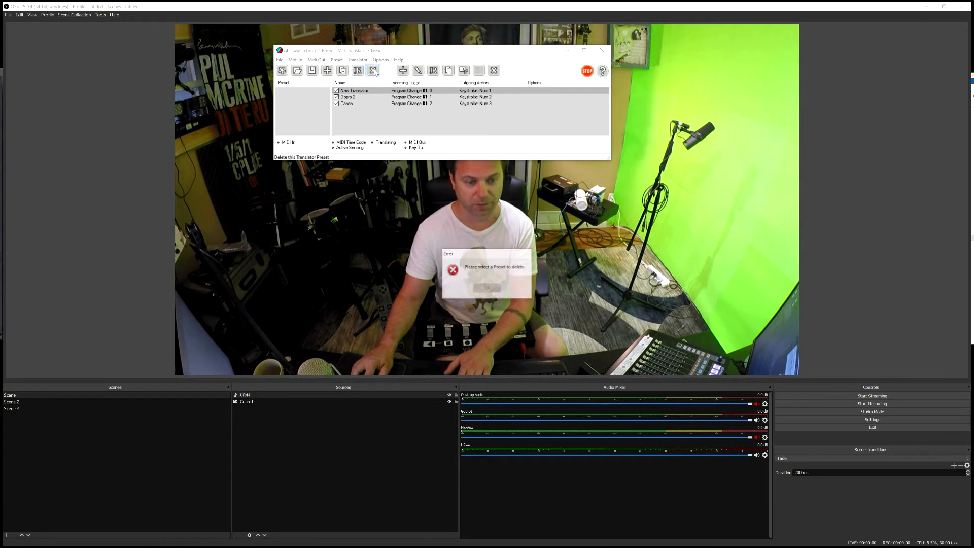
key("Return")
Step: Create a new preset named Foot Switch Transitions
right_click(286, 100)
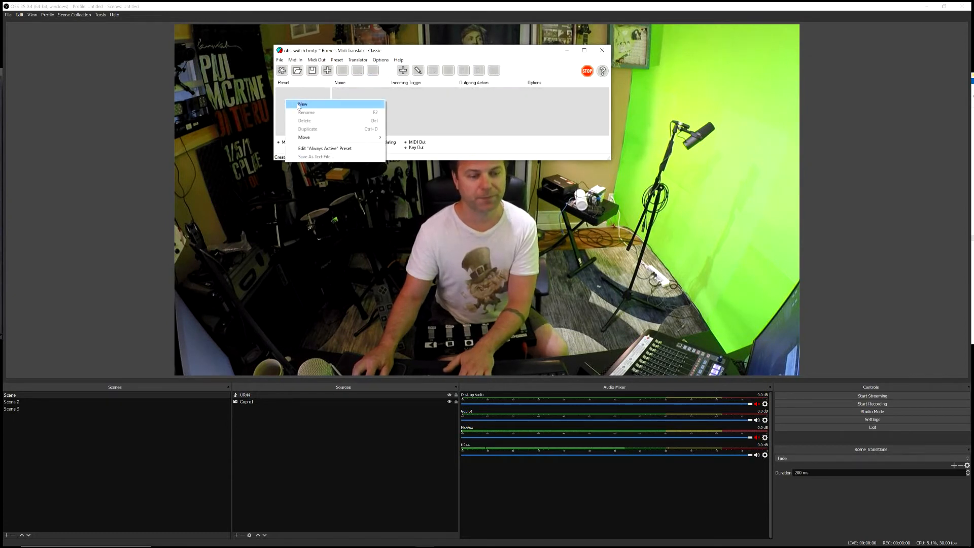
left_click(298, 104)
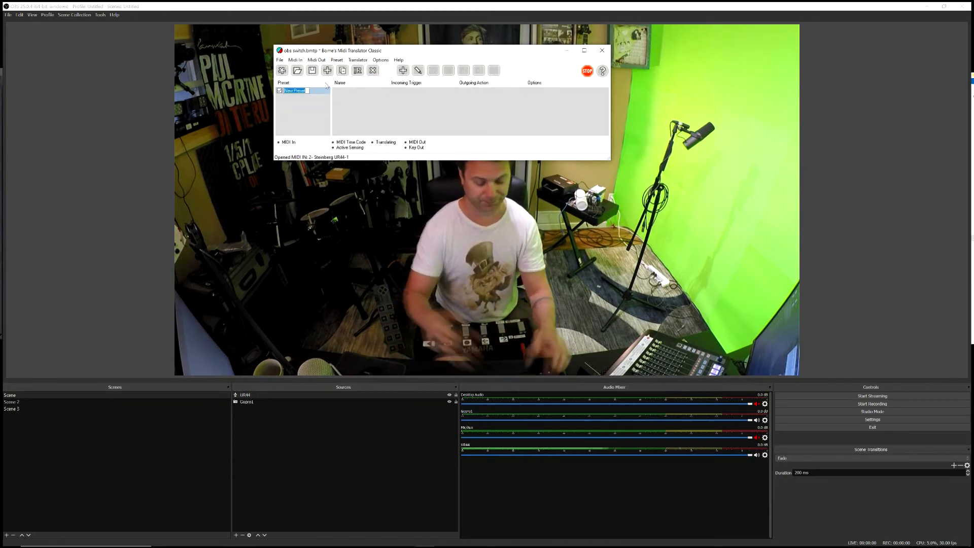
type("Foot Switch")
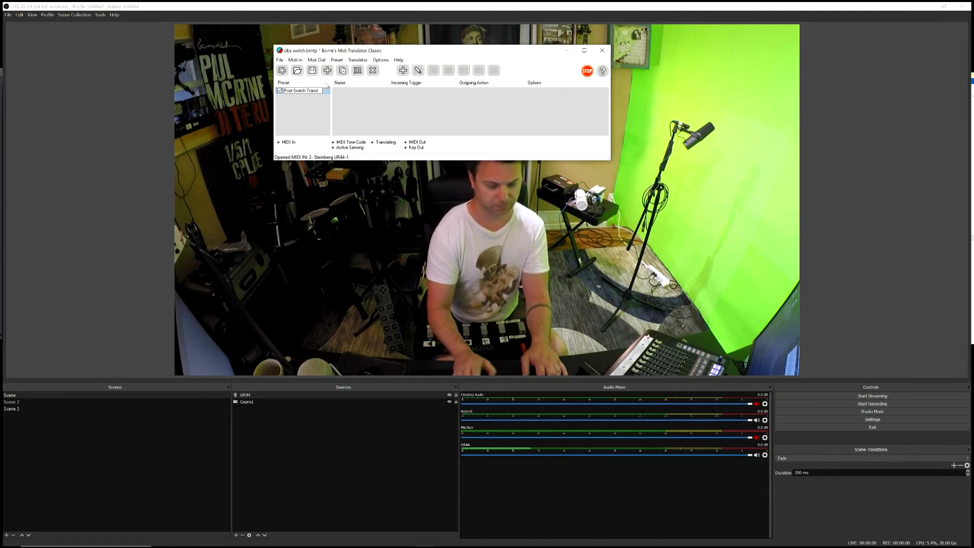
key("Return")
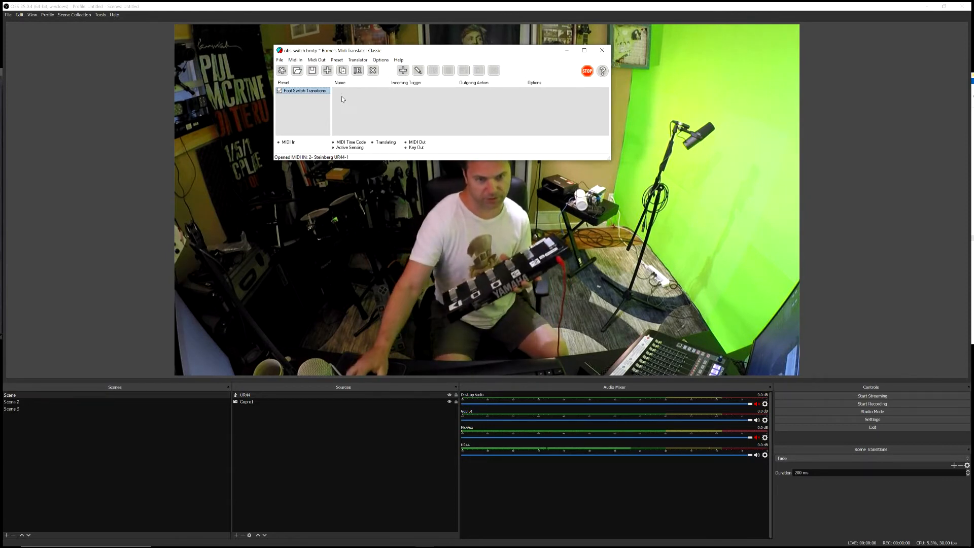
Step: Move the translator window toward the upper-left of the OBS preview and review the available MIDI input devices
left_click_drag(404, 54, 308, 34)
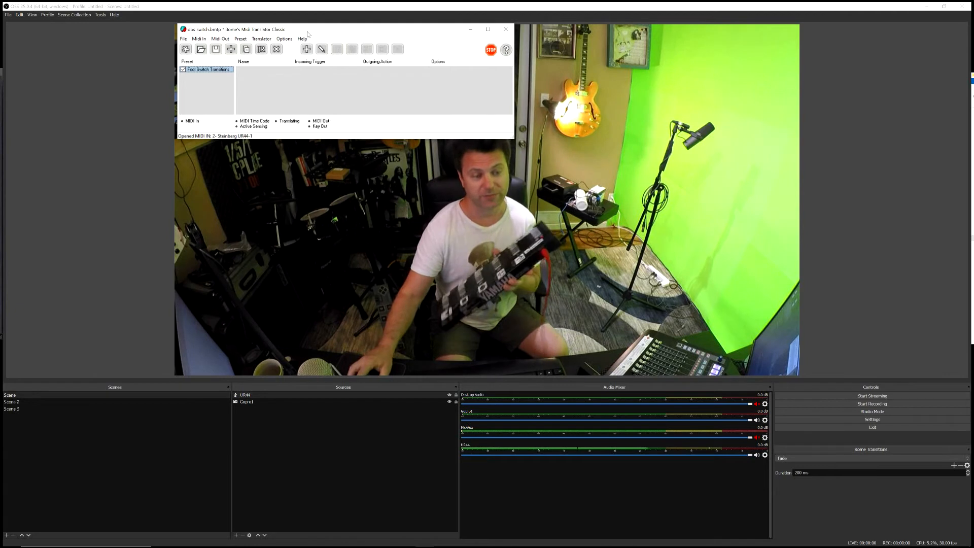
left_click(199, 39)
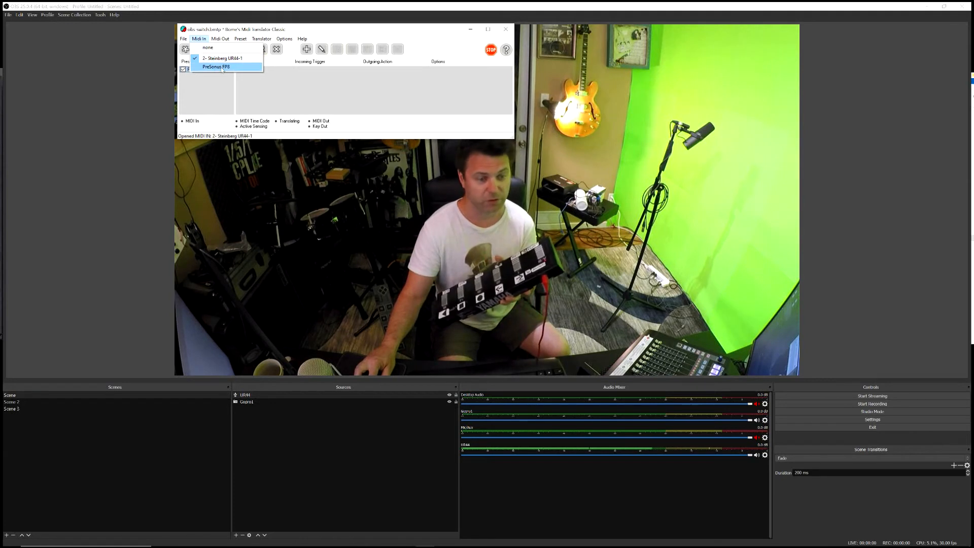
left_click(204, 41)
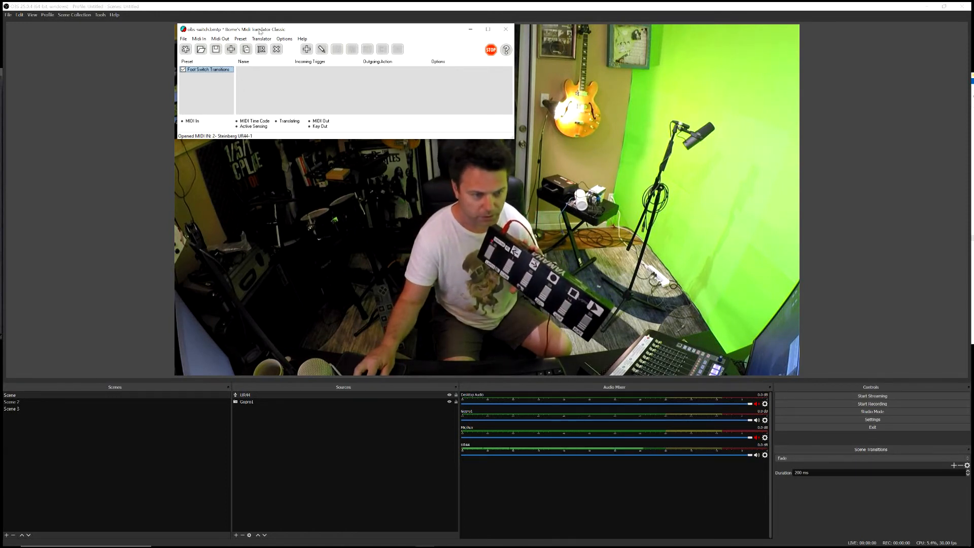
left_click_drag(256, 31, 263, 32)
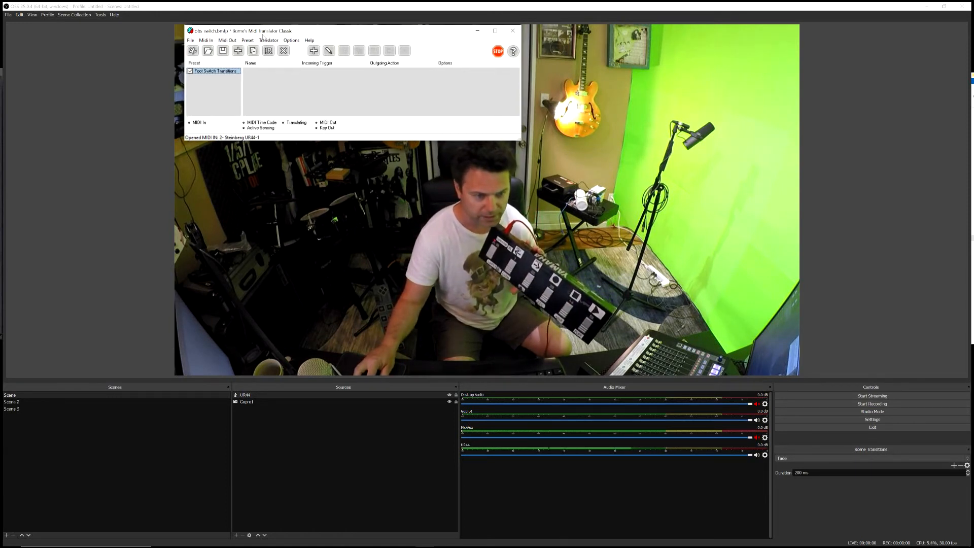
Step: Add a translator named scene 1 to the Foot Switch Transitions preset
left_click(314, 51)
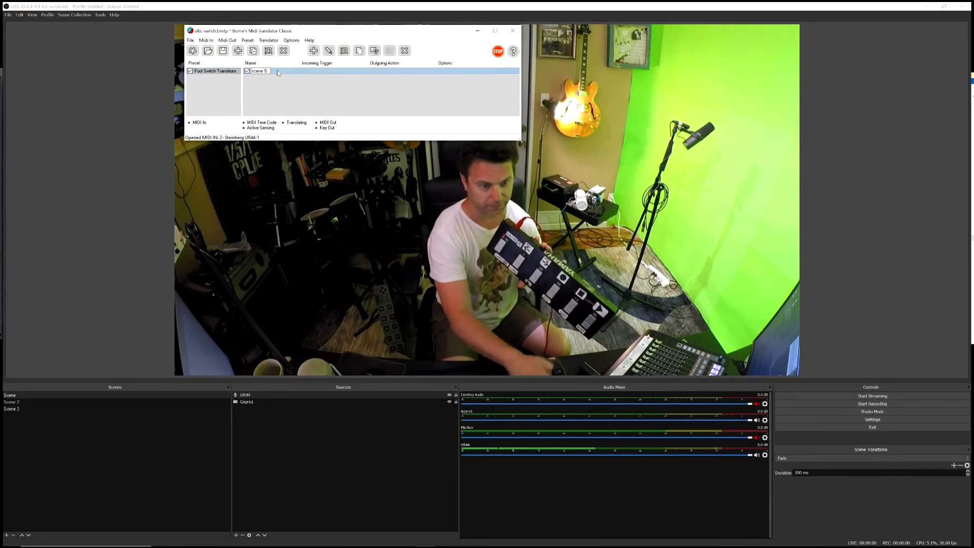
type("scene 1")
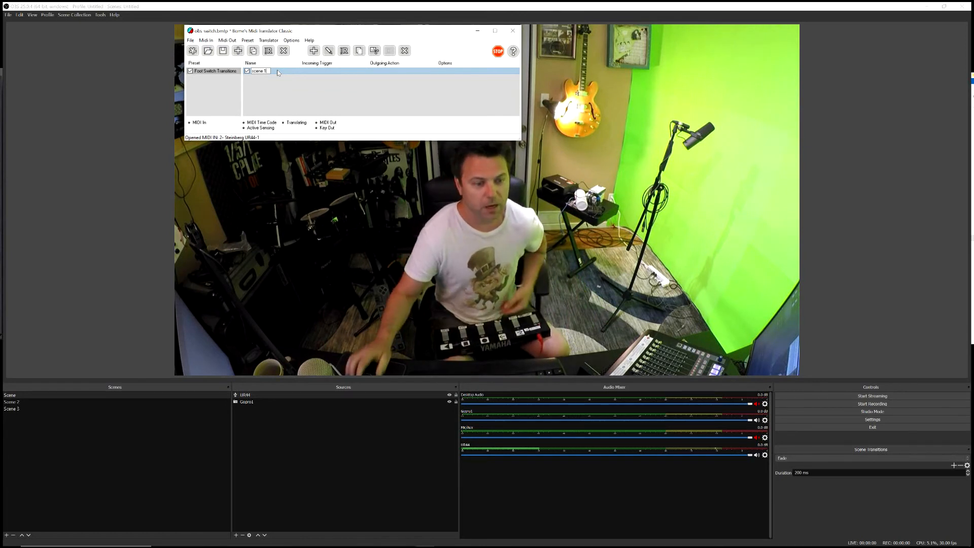
key("Return")
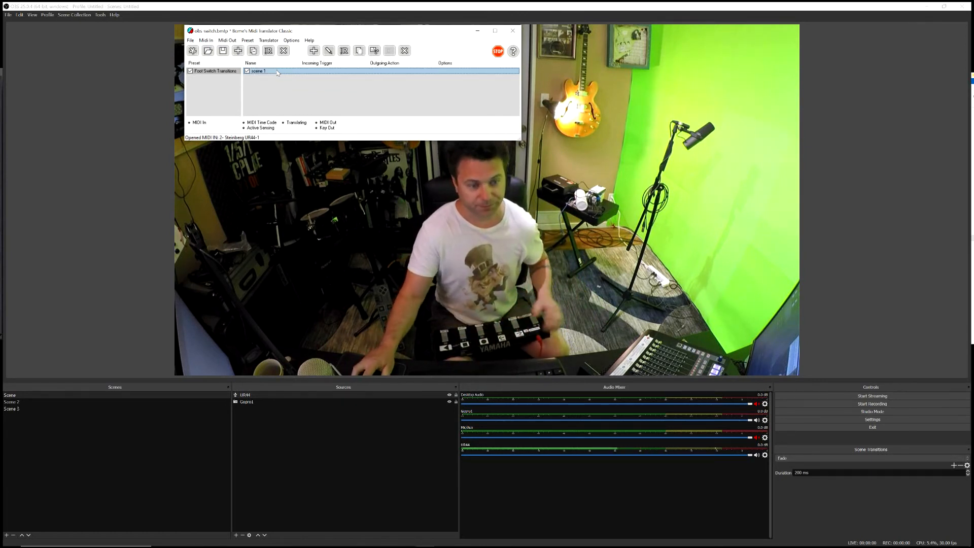
Step: Open the scene 1 translator for editing and capture the foot controller's C0 00 MIDI message as its incoming trigger
double_click(277, 73)
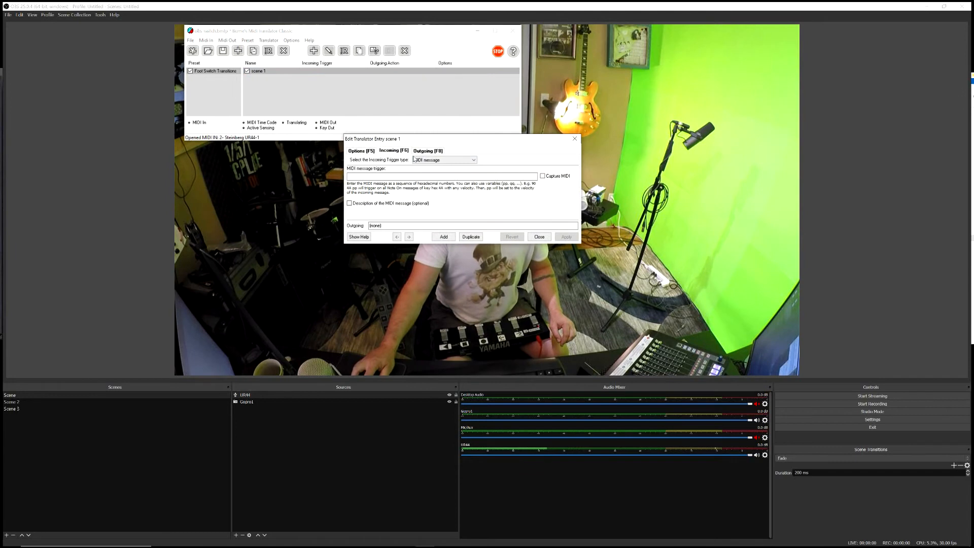
left_click_drag(470, 137, 458, 83)
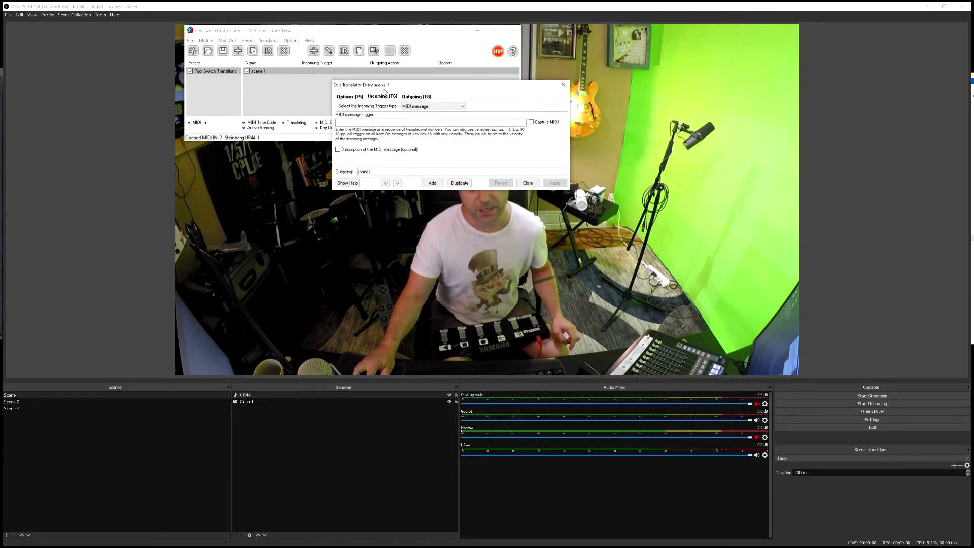
left_click_drag(385, 87, 417, 67)
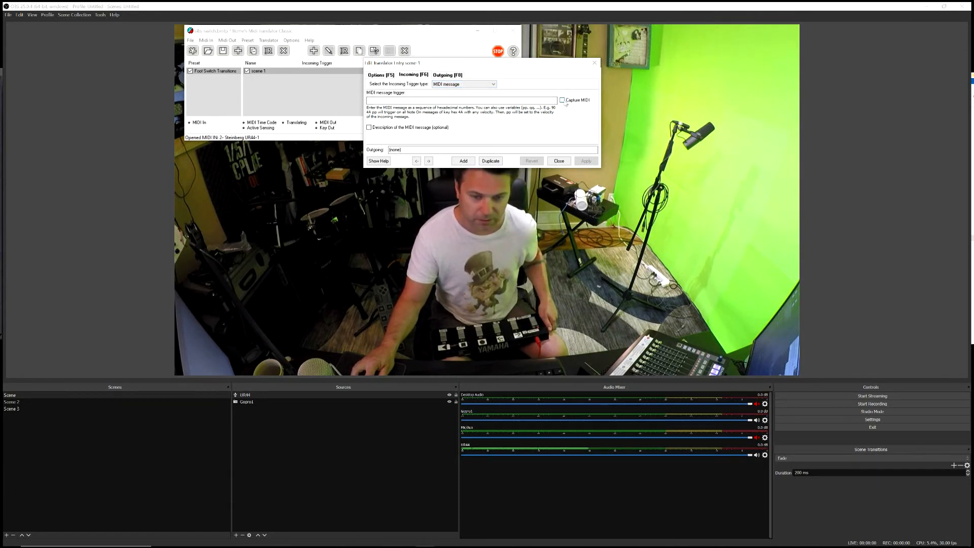
left_click(563, 101)
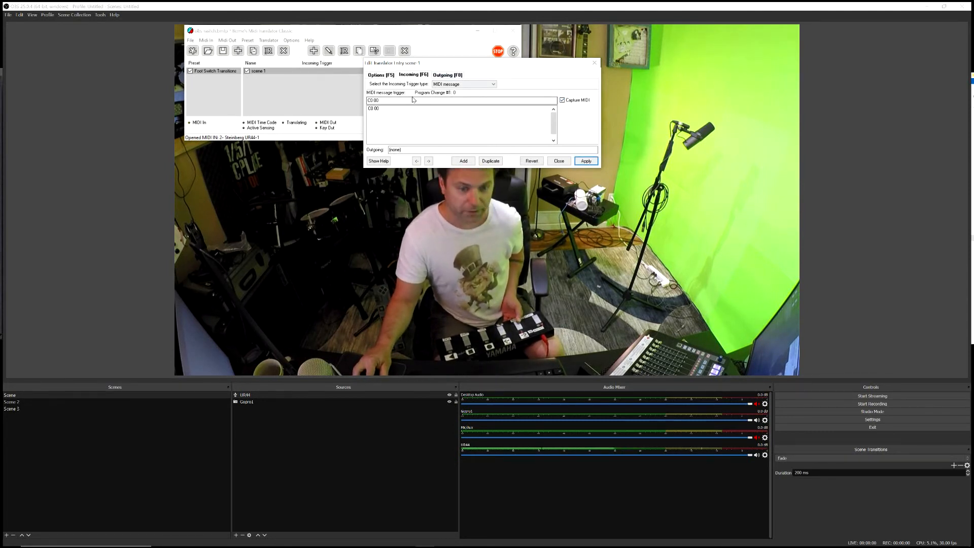
Step: Set scene 1's outgoing action to Key Stroke Emulation with Num 1, apply it and close the translator entry
left_click(446, 76)
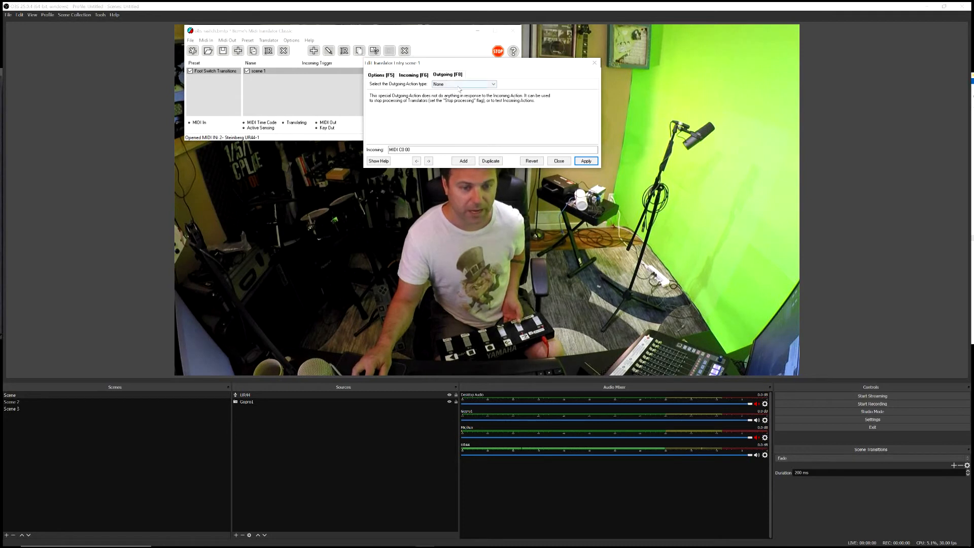
left_click(462, 87)
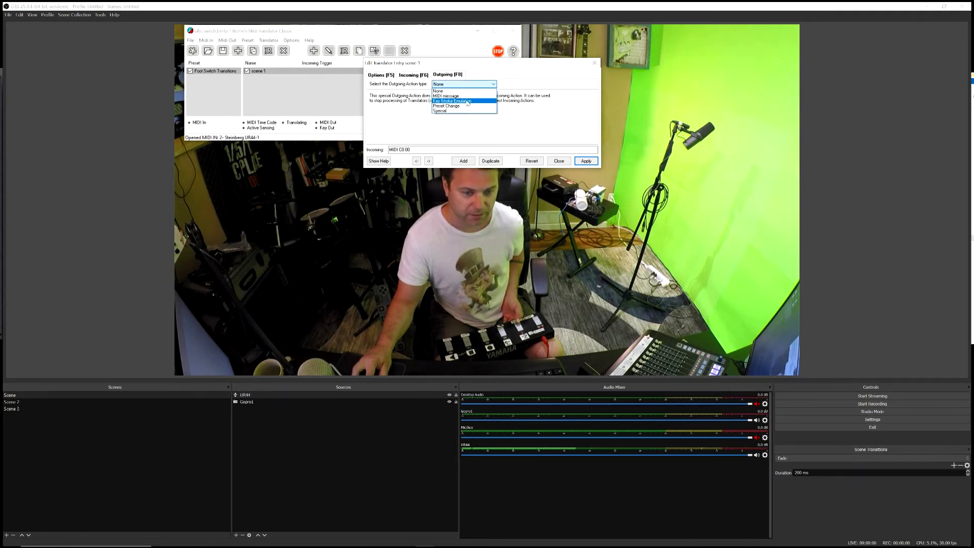
left_click(467, 101)
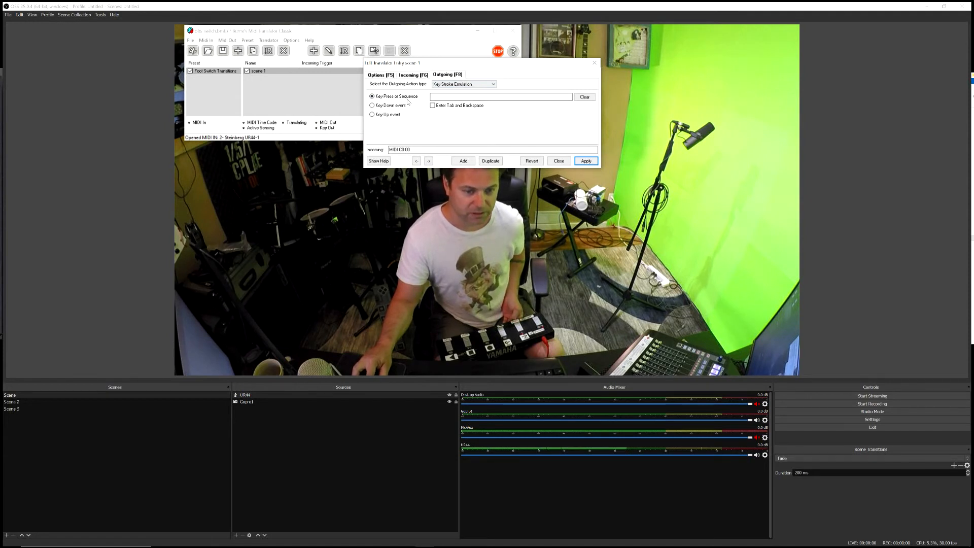
left_click(443, 97)
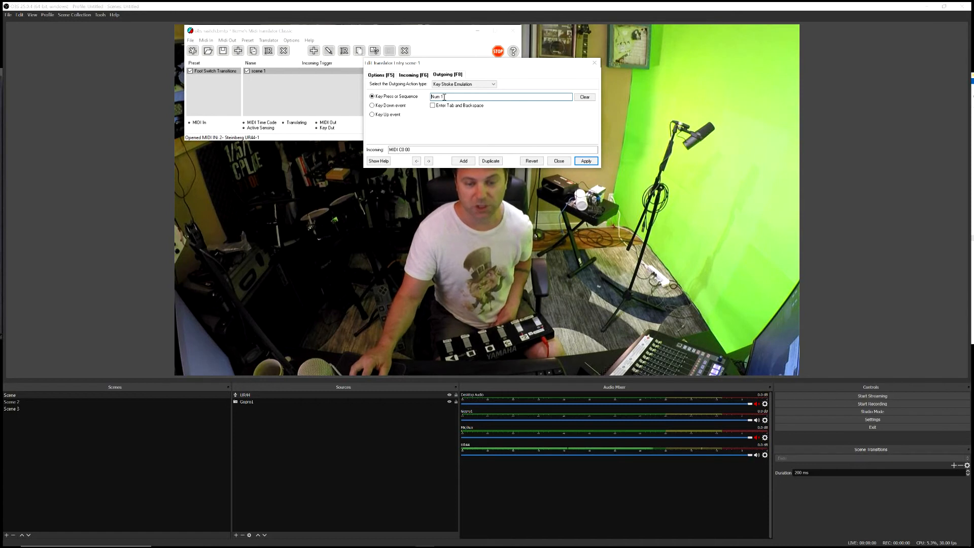
left_click(586, 161)
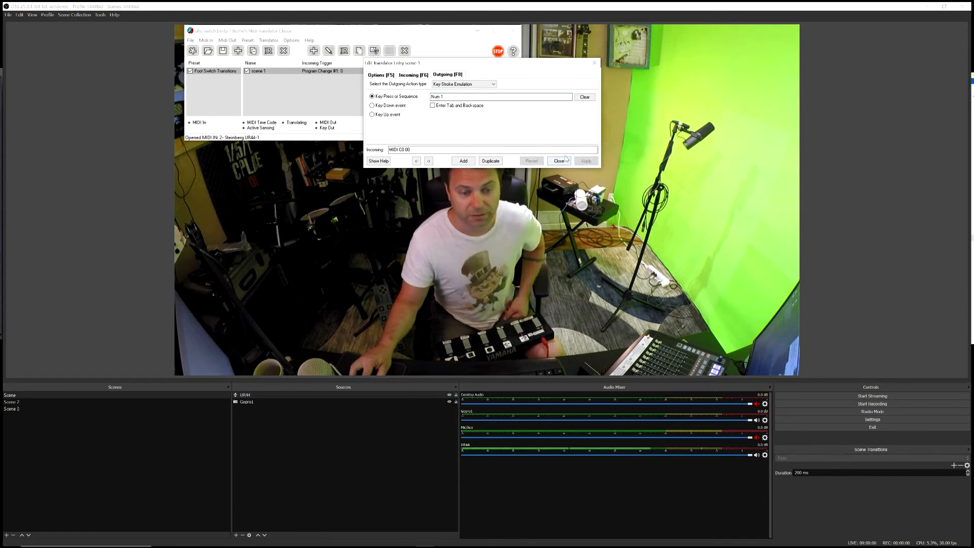
left_click(560, 160)
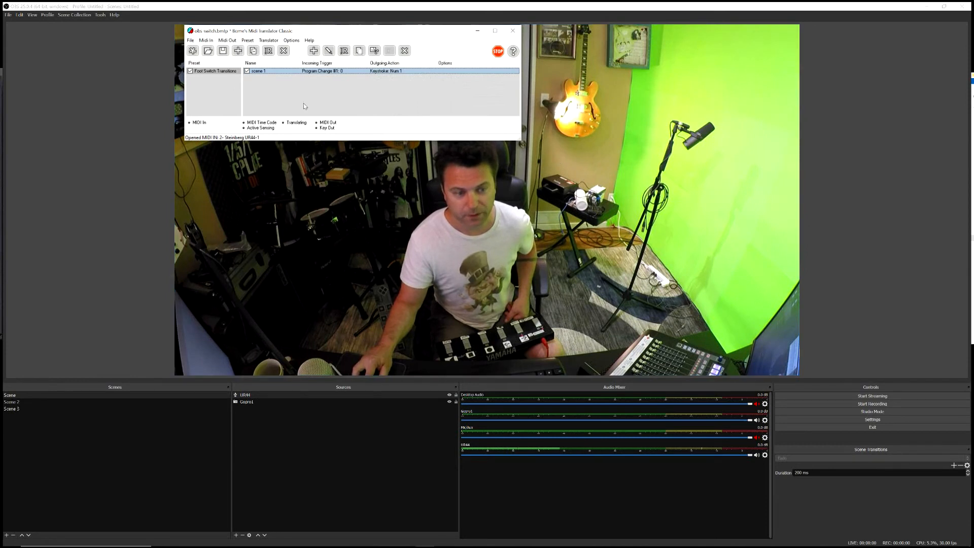
Step: Add a translator named scene 2 and capture the foot controller's C0 01 MIDI message as its incoming trigger
left_click(261, 80)
left_click(314, 50)
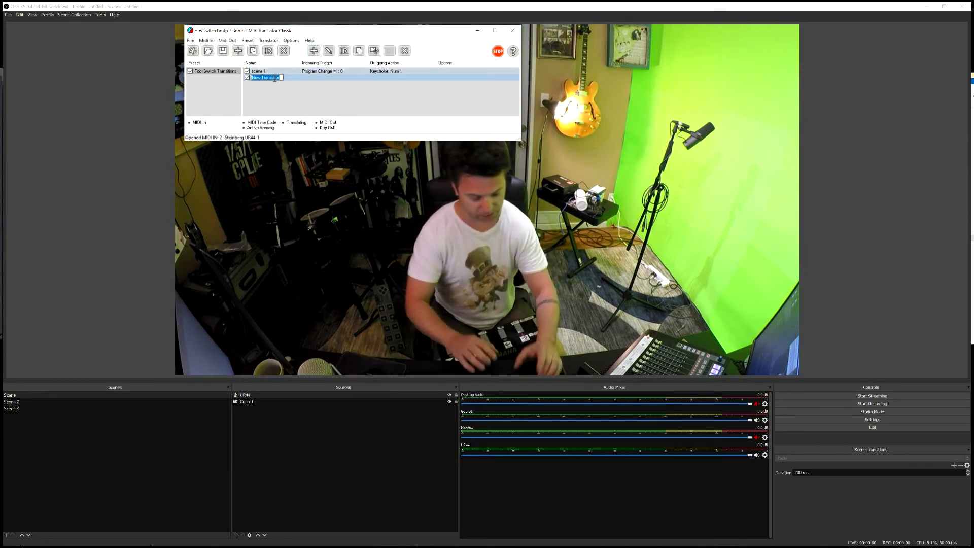
type("scene 2")
key("Return")
double_click(274, 79)
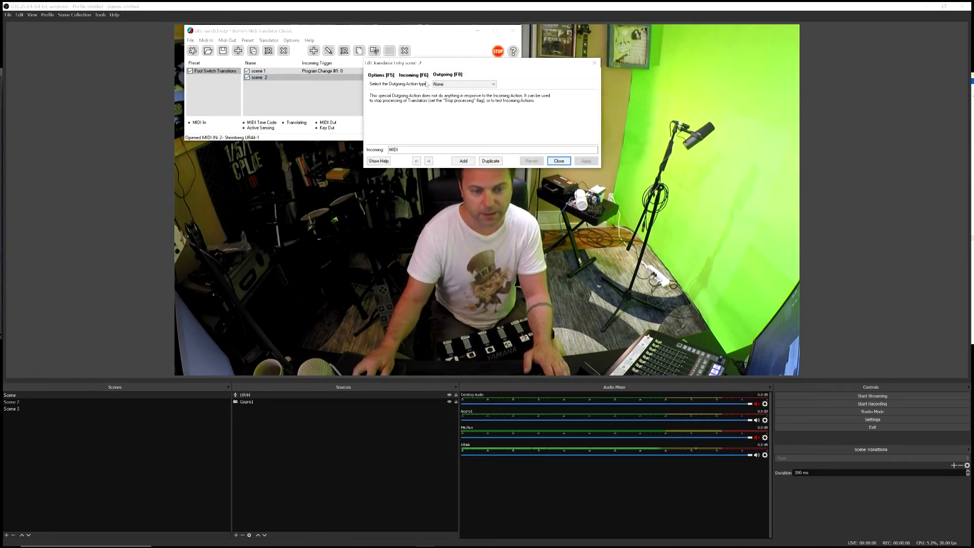
left_click(562, 101)
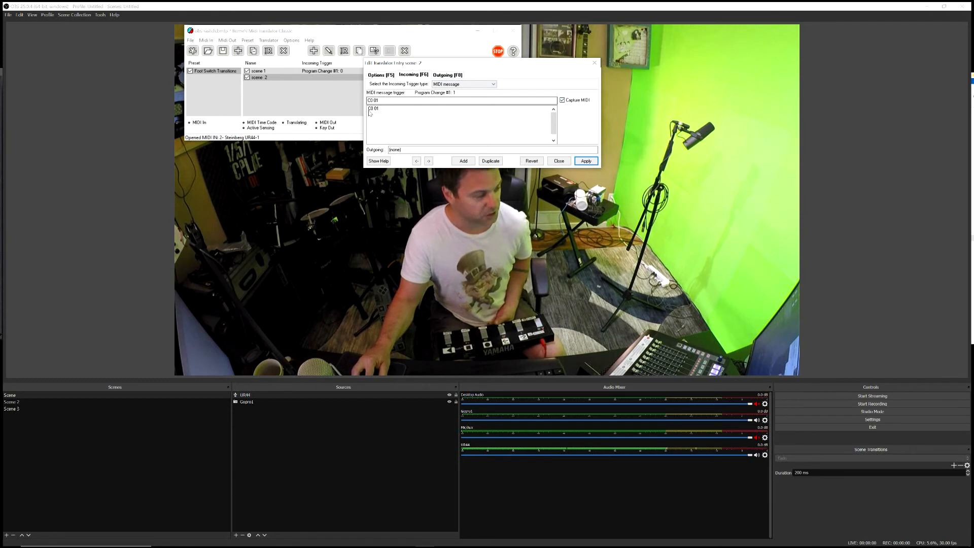
Step: Set scene 2's outgoing action to Key Stroke Emulation with Num 2 and close the translator entry
left_click(448, 75)
left_click(487, 84)
left_click(461, 102)
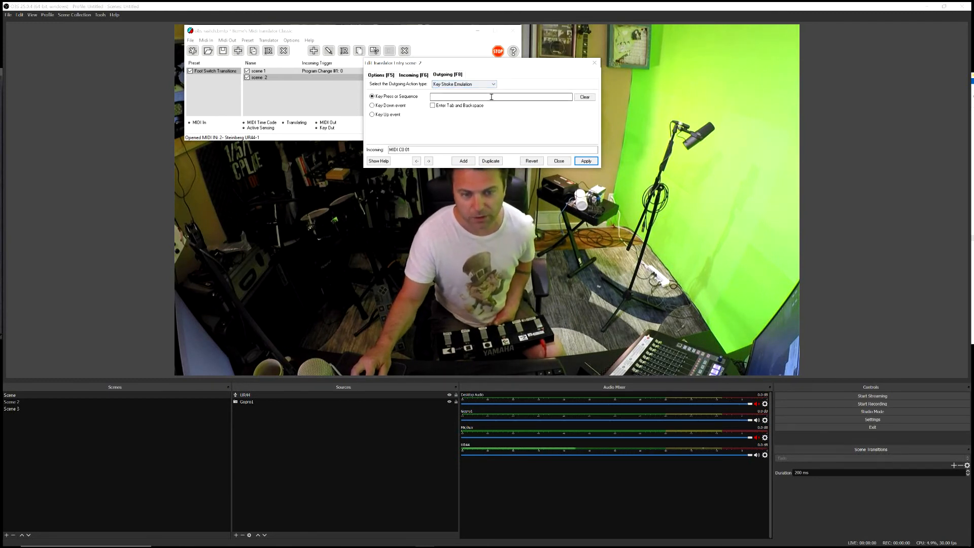
key("KP_2")
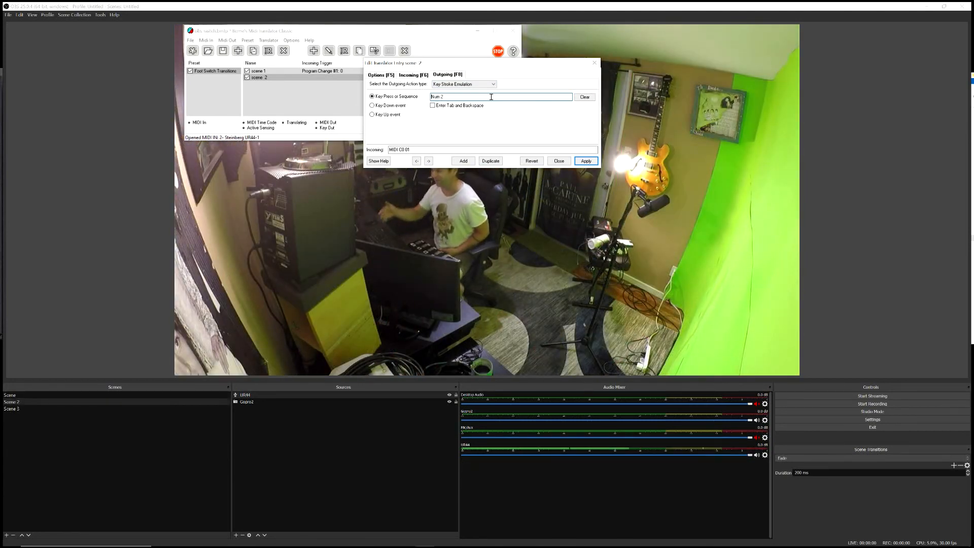
left_click(558, 161)
Step: Add a translator named scene 3 and capture the foot controller's C0 02 MIDI message as its incoming trigger
right_click(255, 89)
left_click(269, 93)
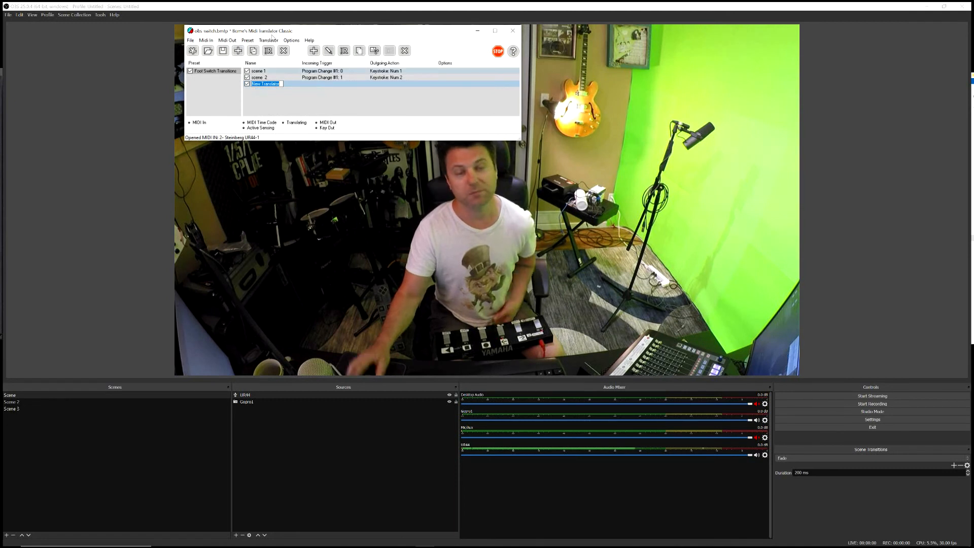
type("scene 3")
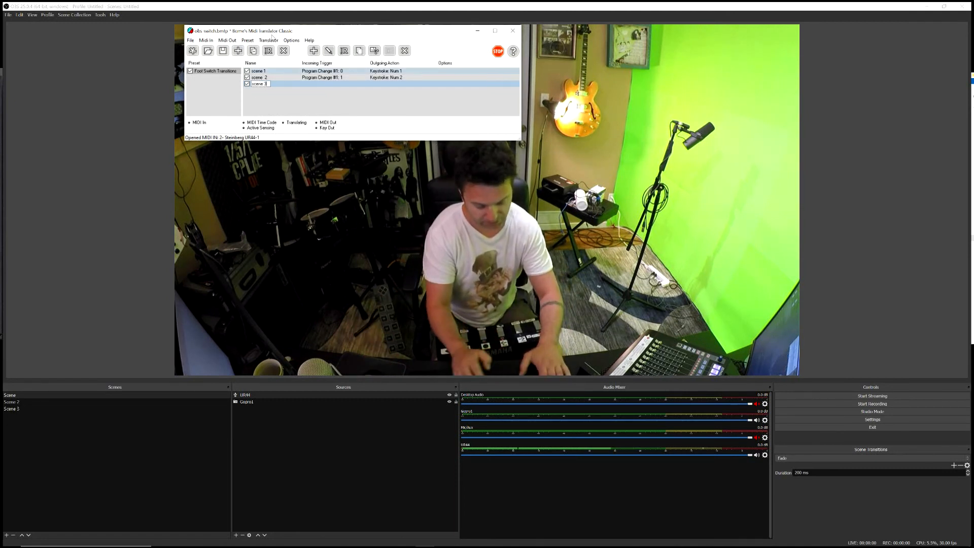
key("Return")
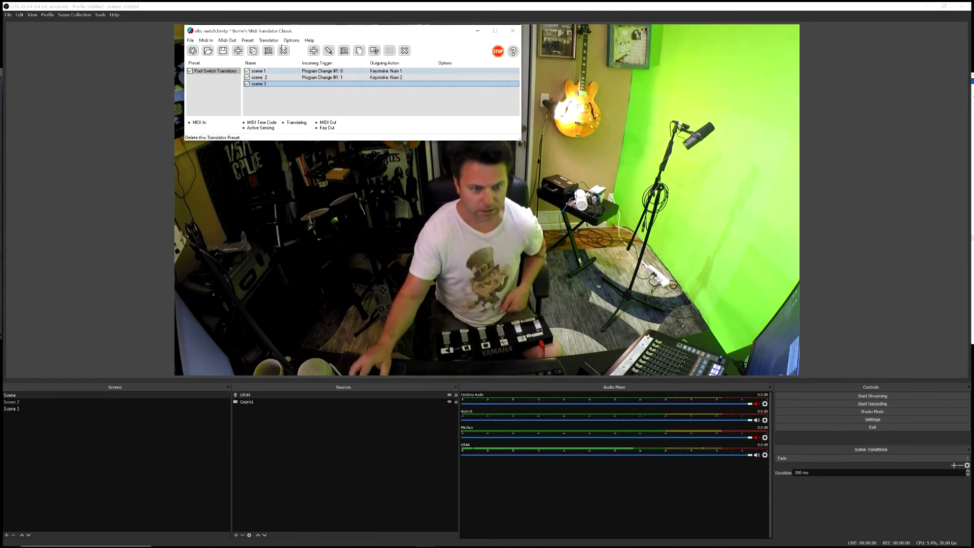
double_click(421, 83)
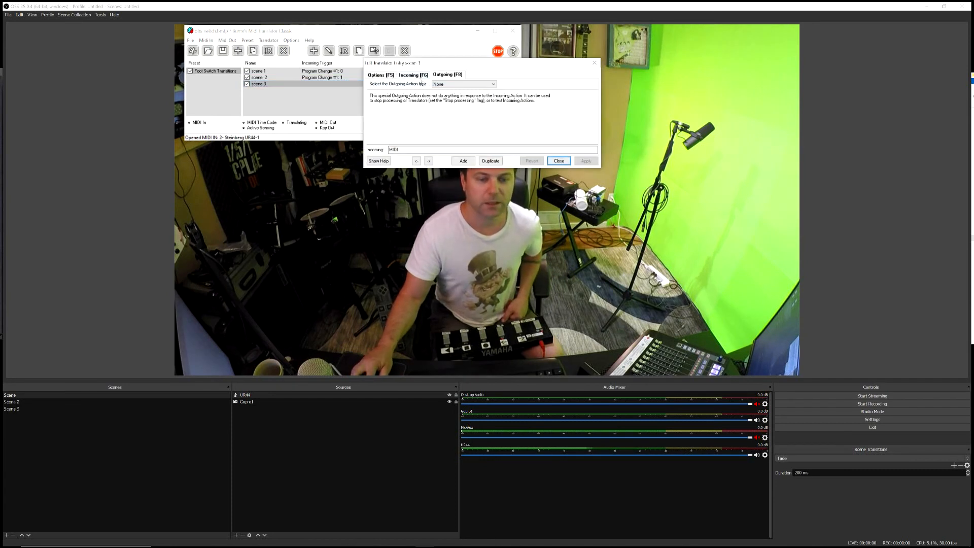
left_click(420, 76)
left_click(563, 101)
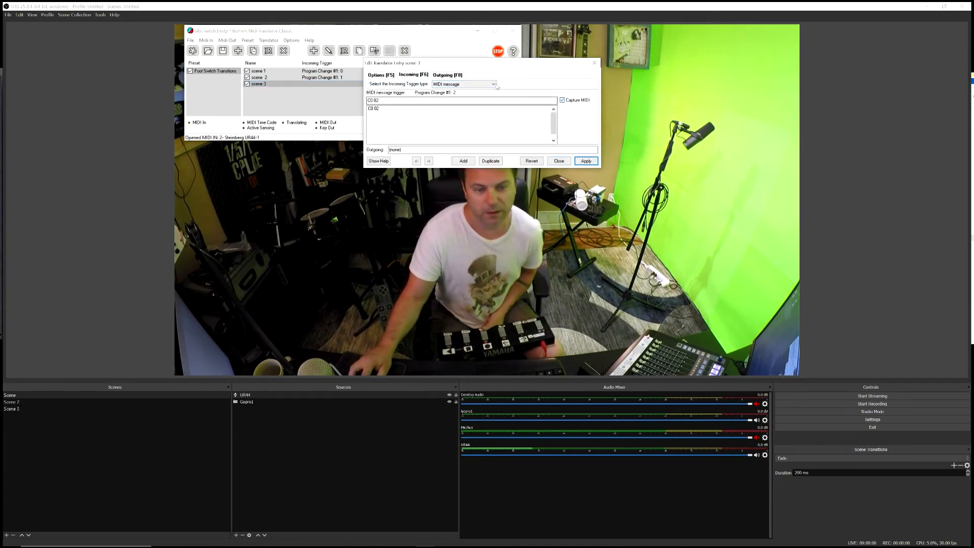
Step: Set scene 3's outgoing action to Key Stroke Emulation with Num 3, apply it and close the translator entry
left_click(447, 75)
left_click(464, 84)
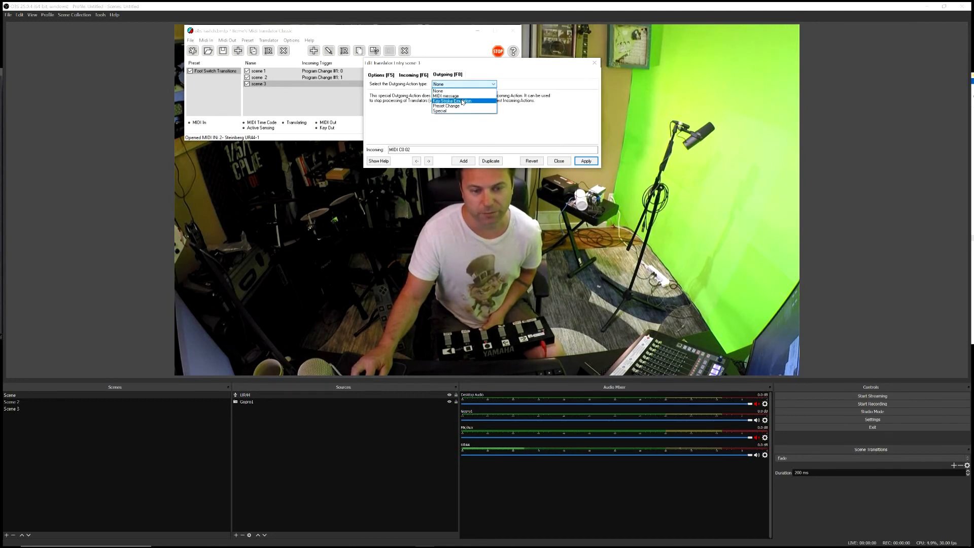
left_click(462, 101)
key("KP_3")
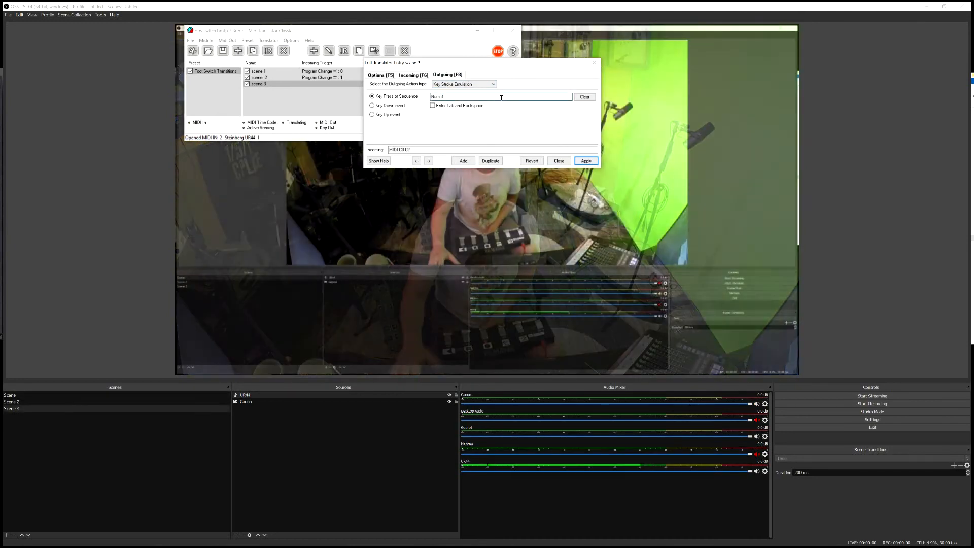
left_click(586, 162)
left_click(559, 161)
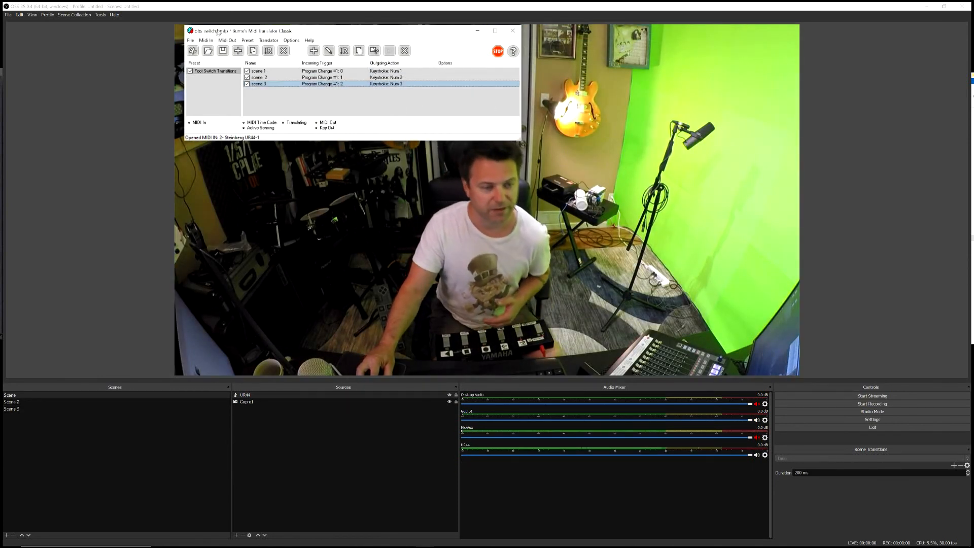
left_click(190, 40)
left_click(202, 56)
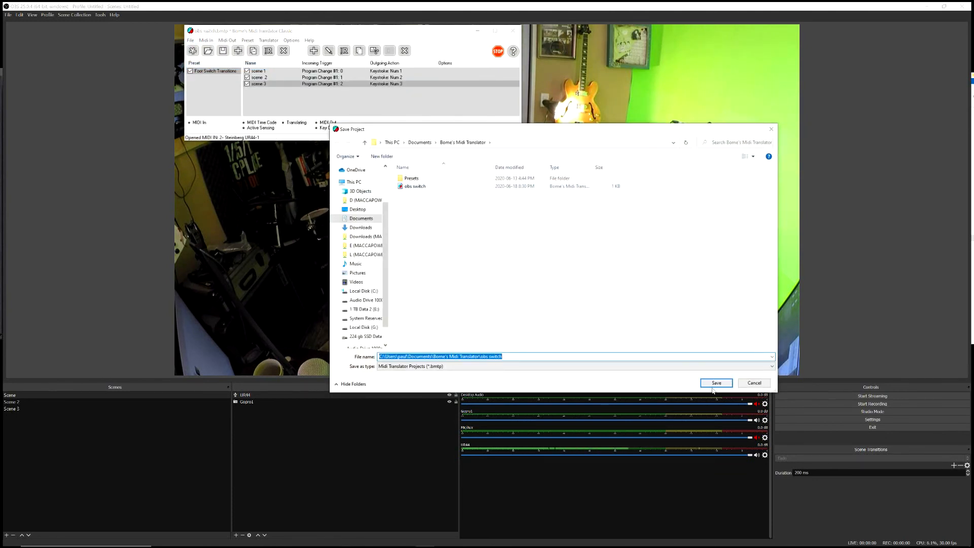
left_click(759, 387)
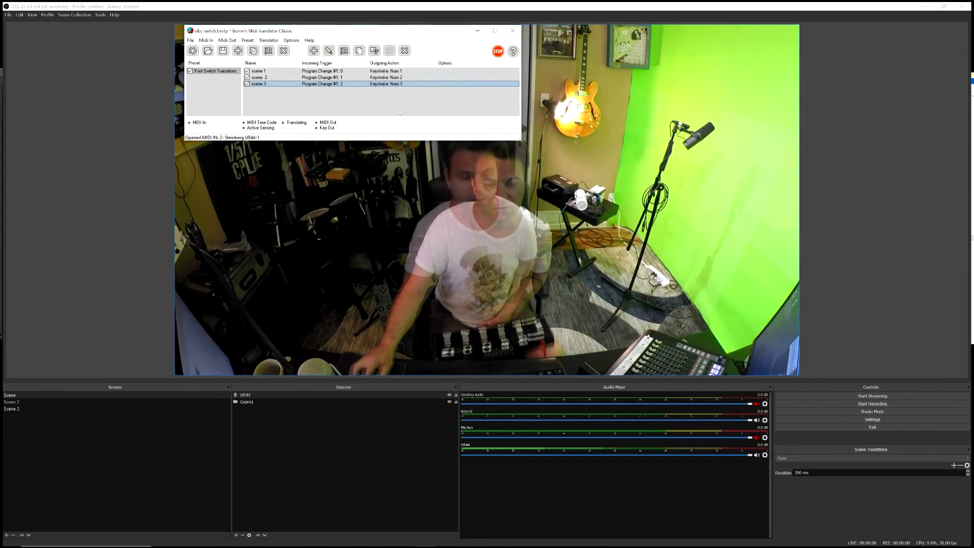
Step: Switch to OBS and test the scene switching by triggering Scene 2 and Scene 3
left_click(308, 10)
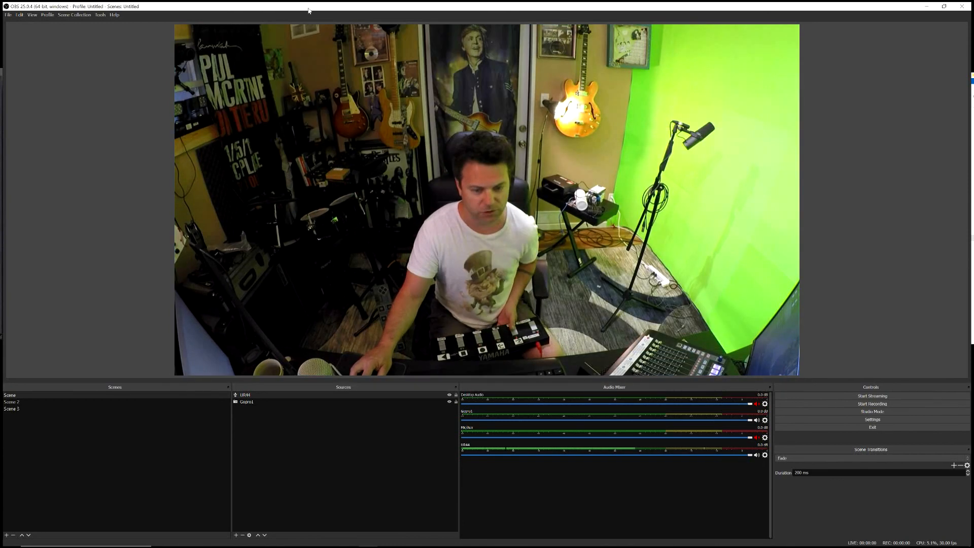
key("2")
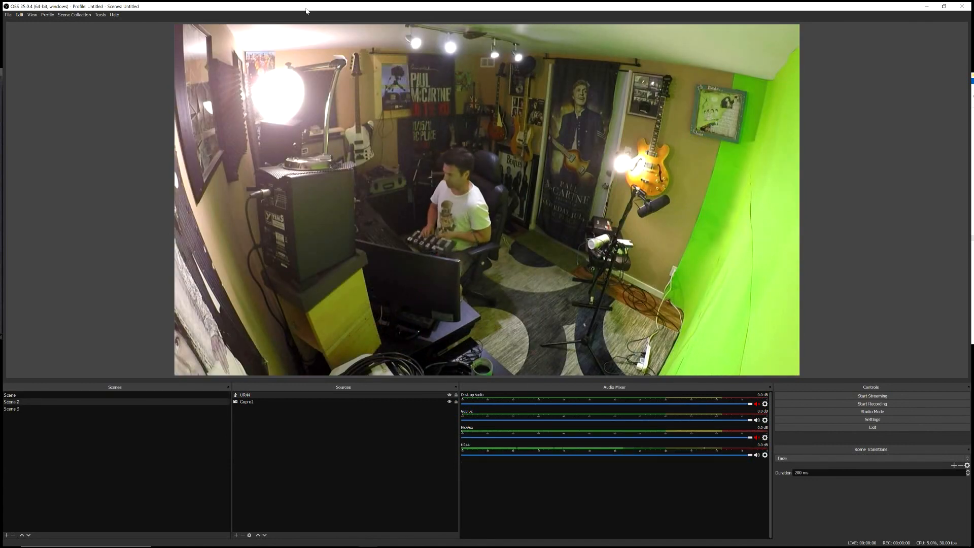
key("1")
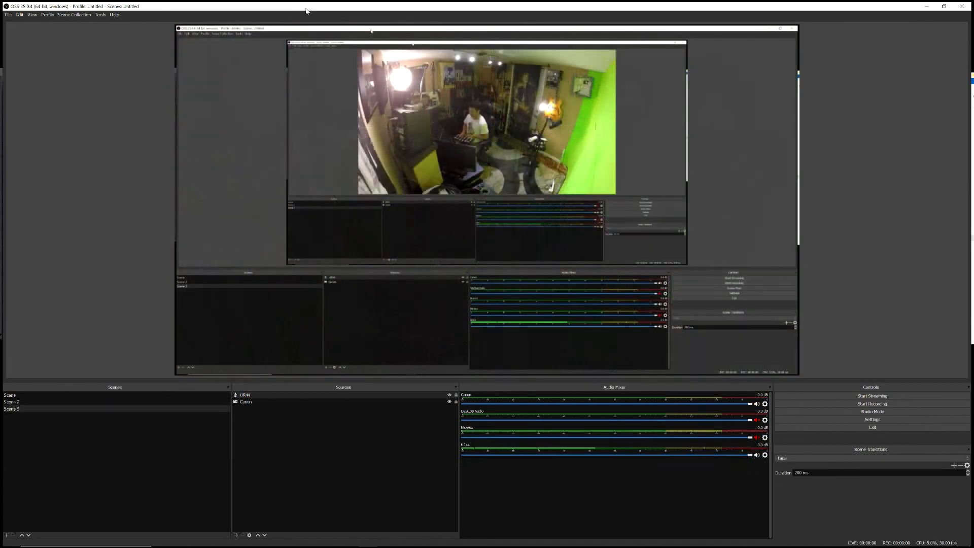